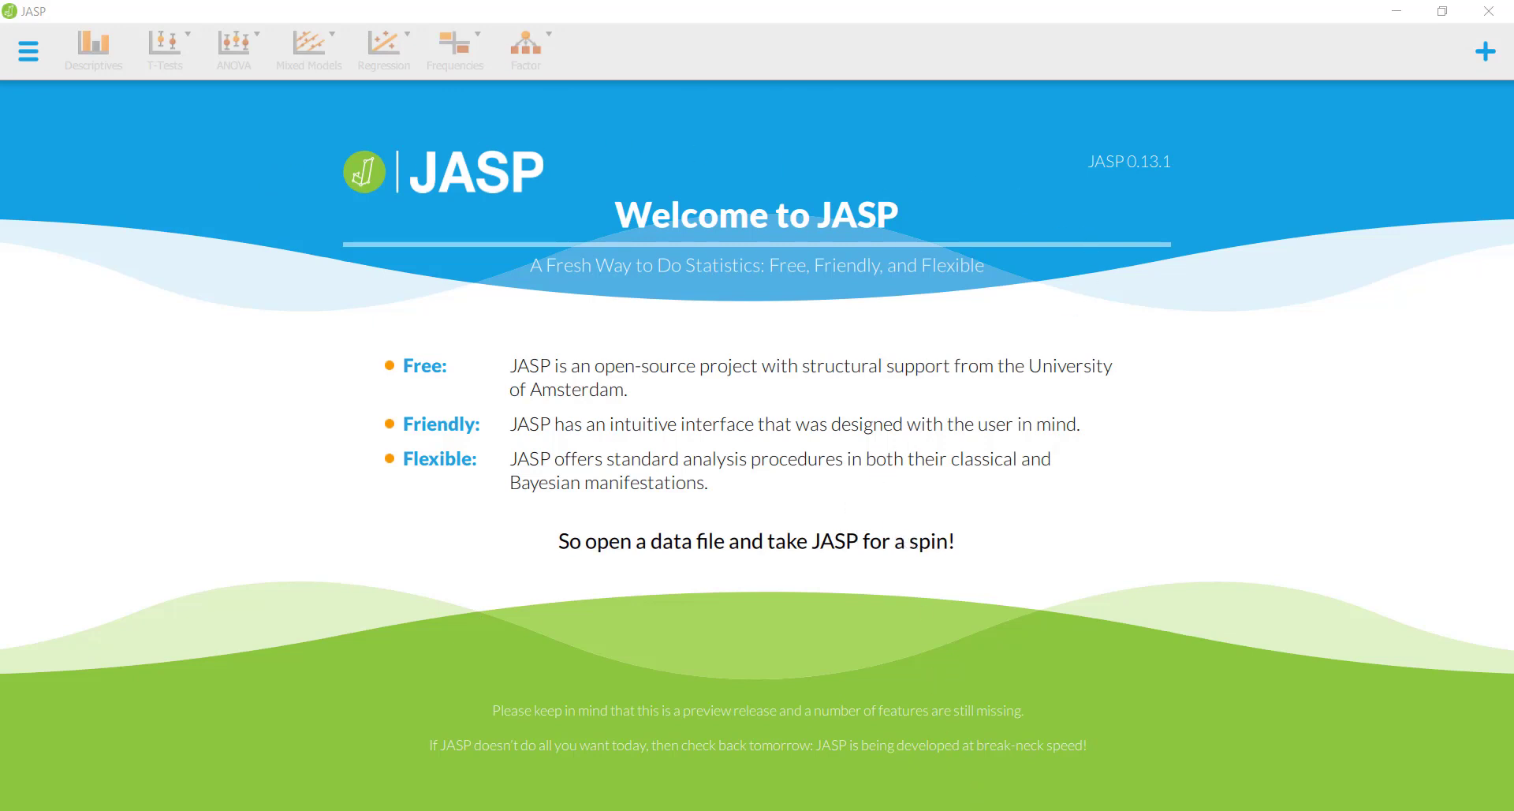
Switch to the Excel workbook and examine the variable headings in its first row
key(alt+Tab)
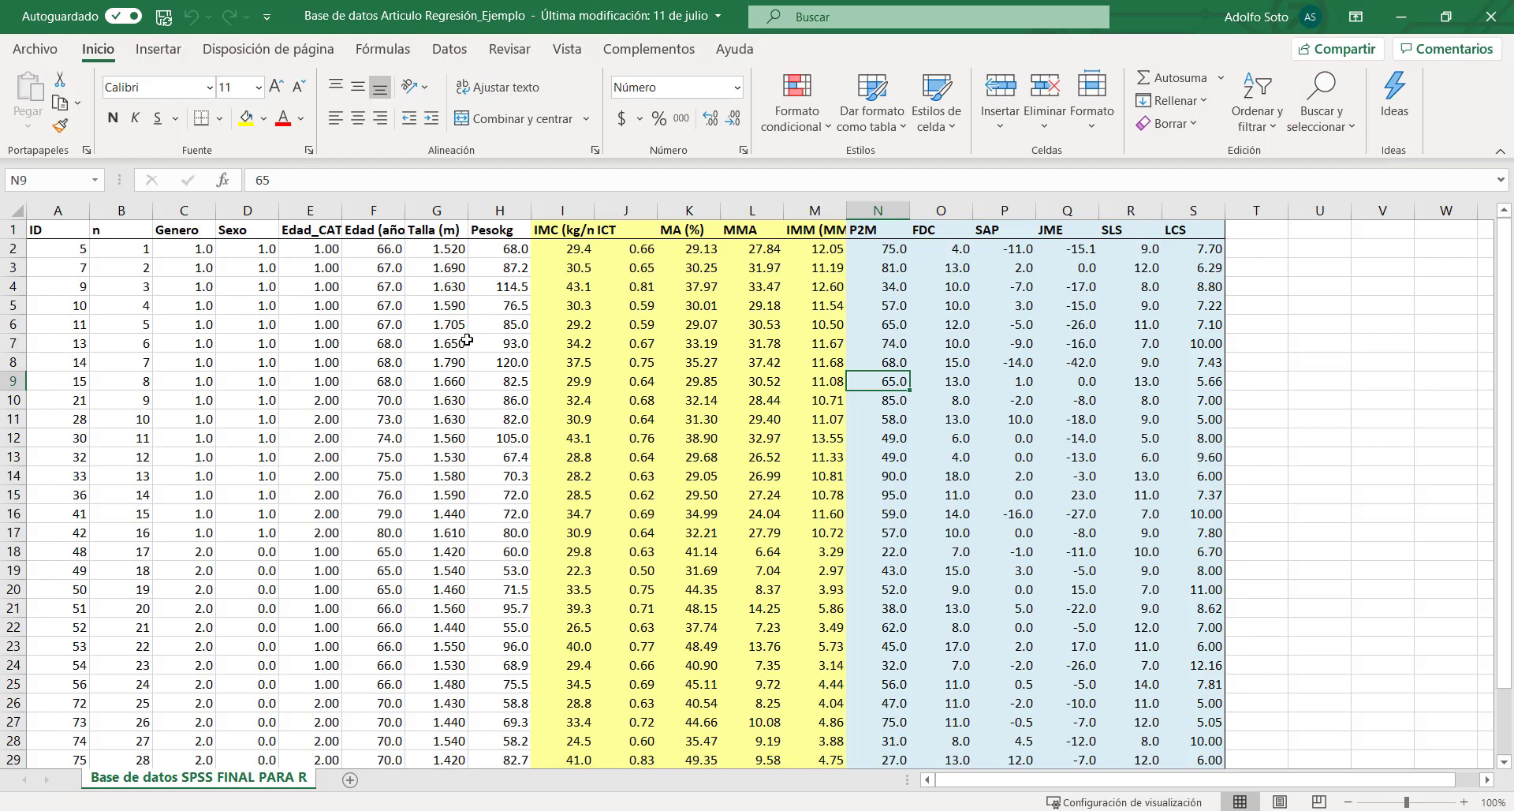
click(14, 230)
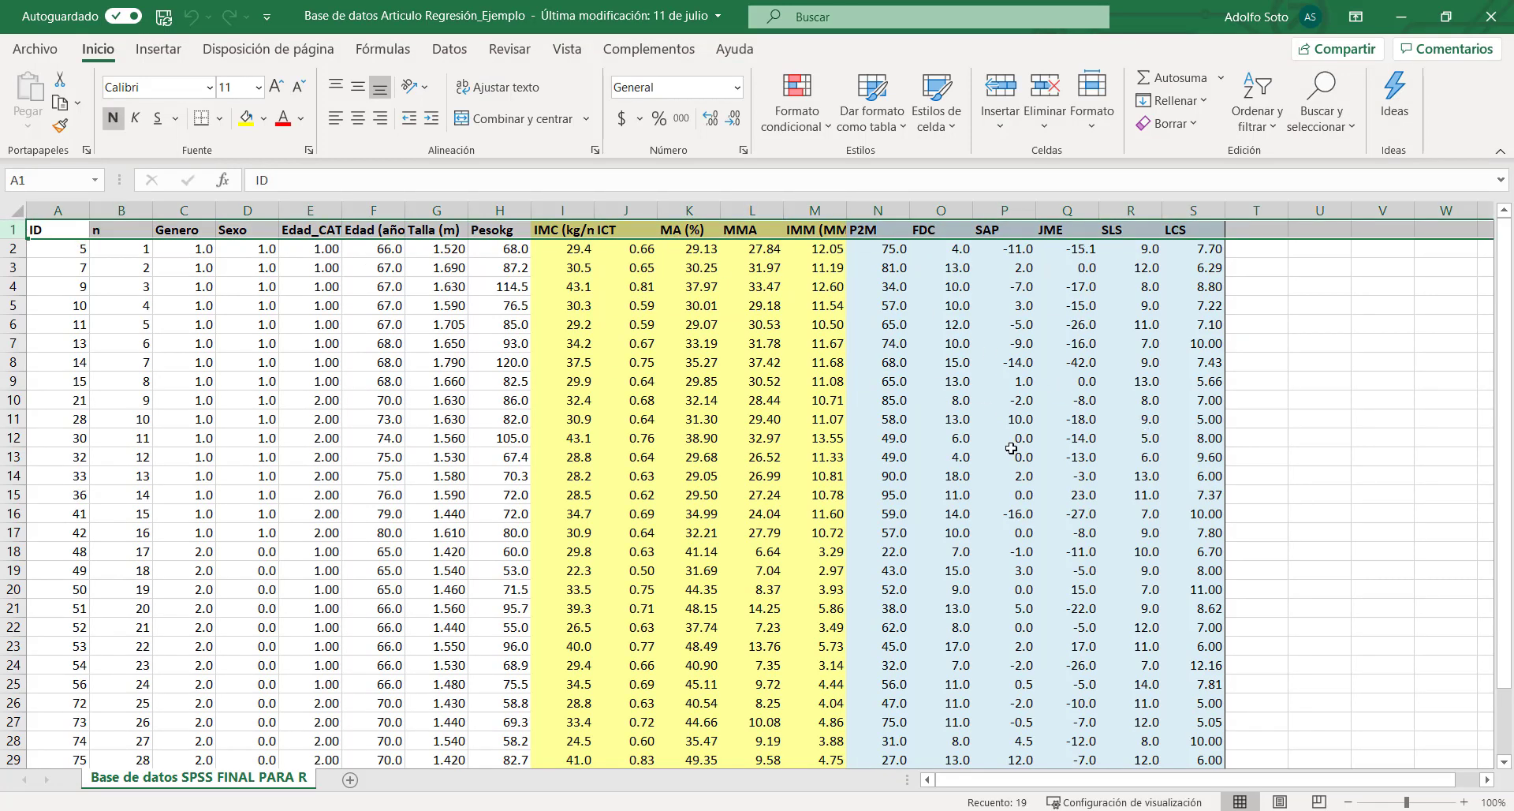
click(1159, 254)
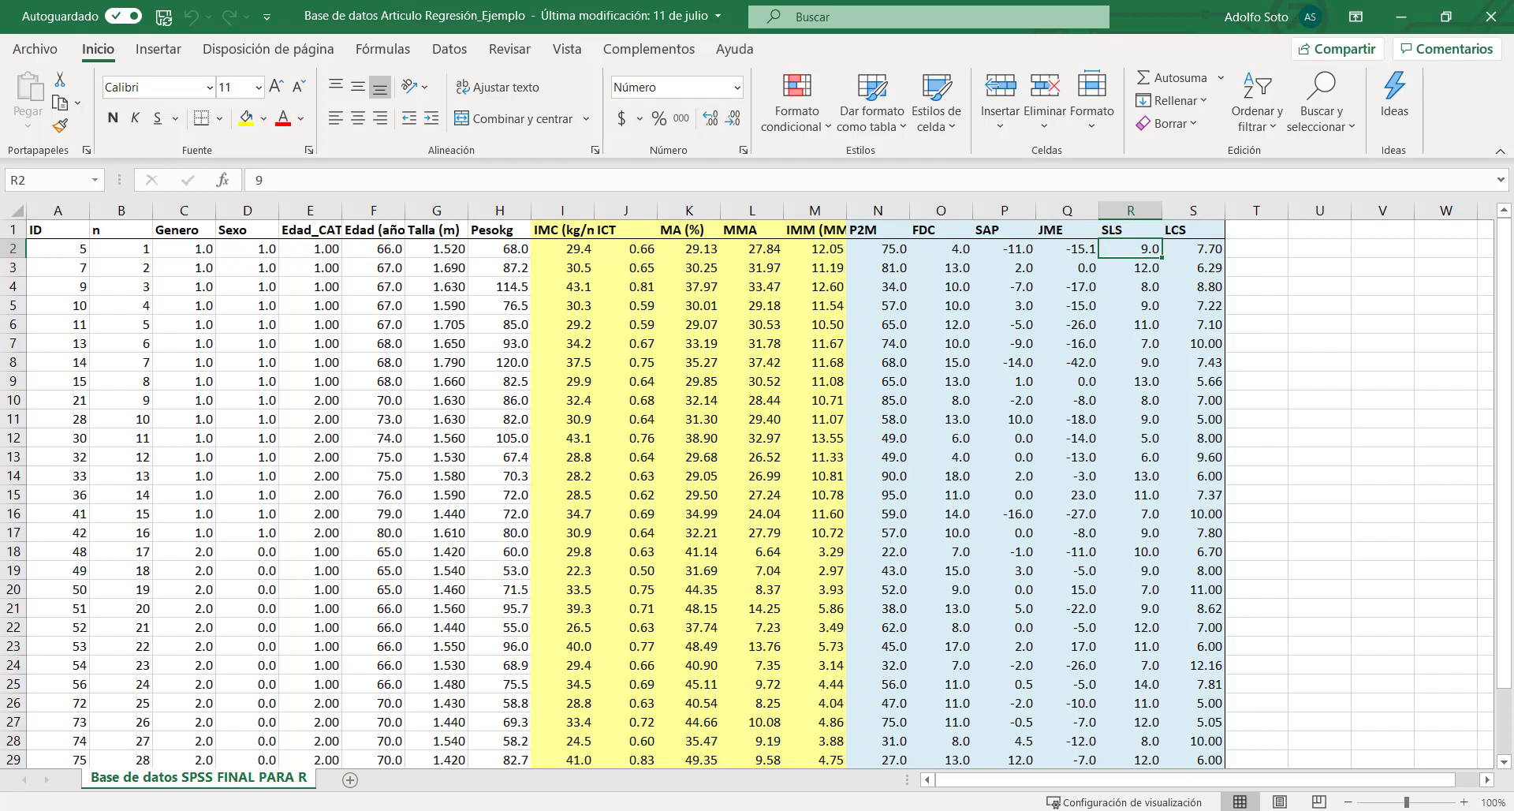
Switch to the browser's PDF article, skim its abstract, methods and results tables, and return to the Excel workbook
click(772, 809)
click(840, 761)
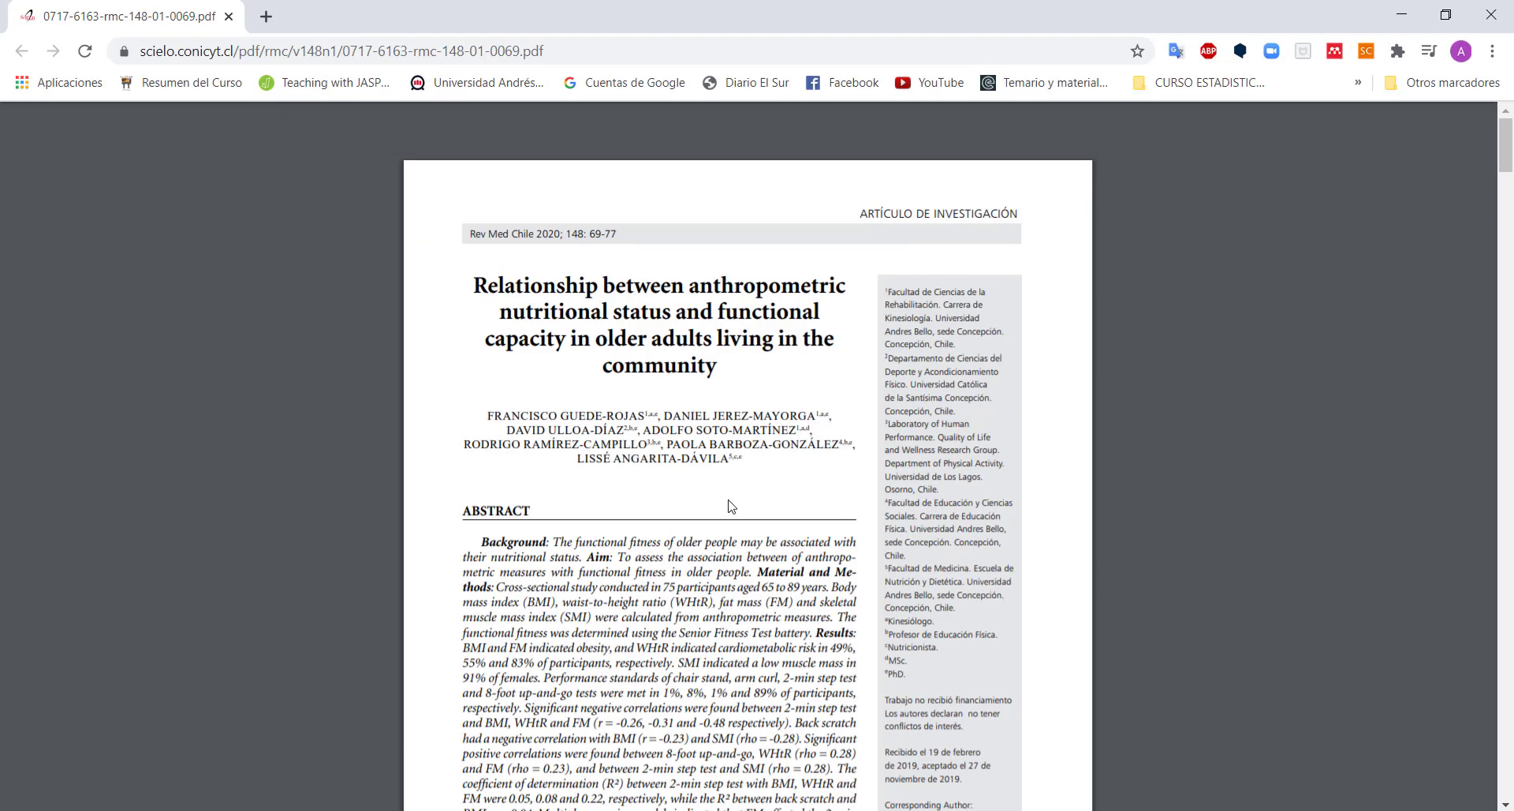
scroll(778, 523, down, 14)
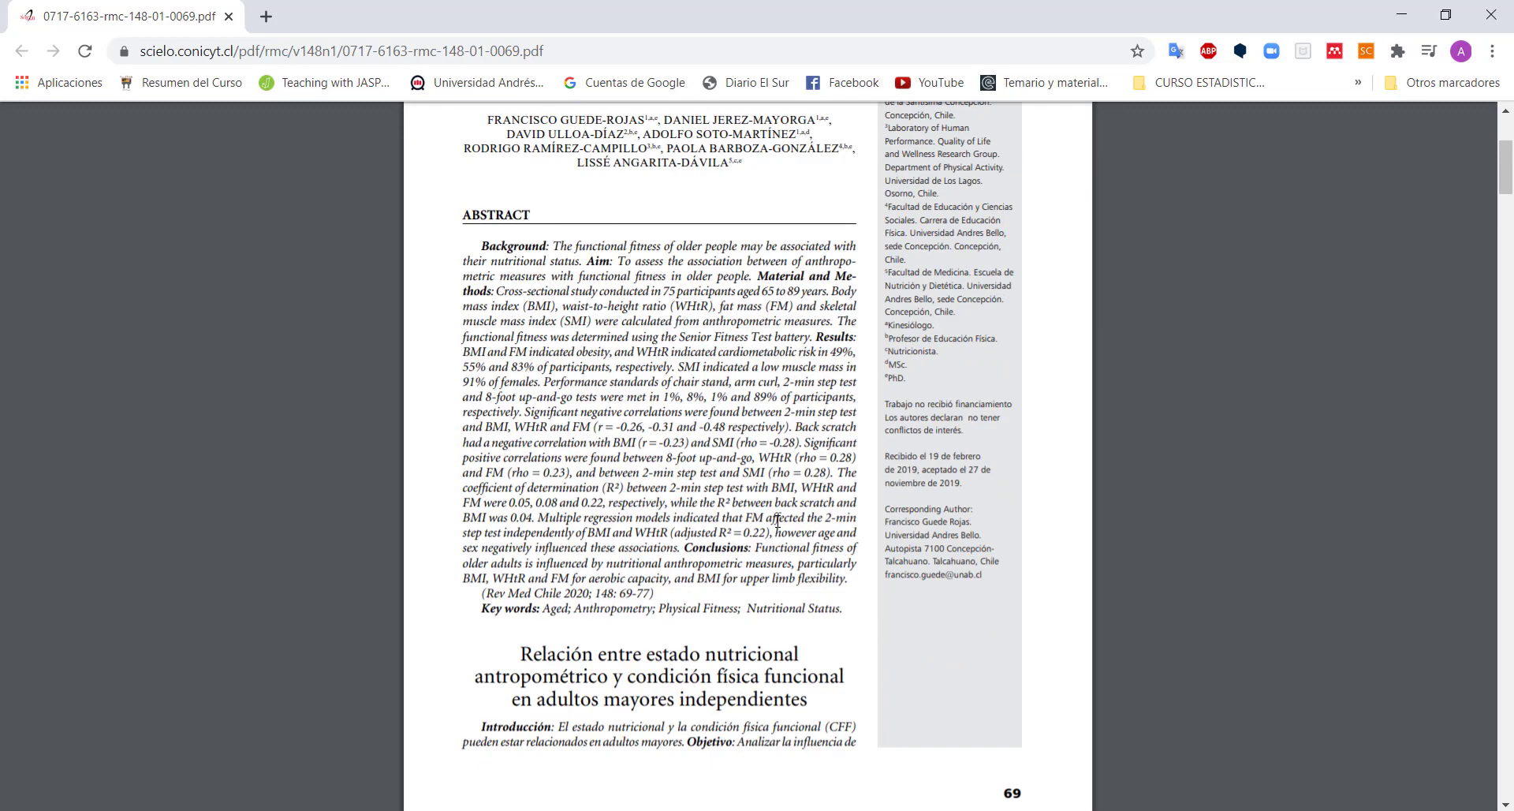
scroll(779, 521, down, 15)
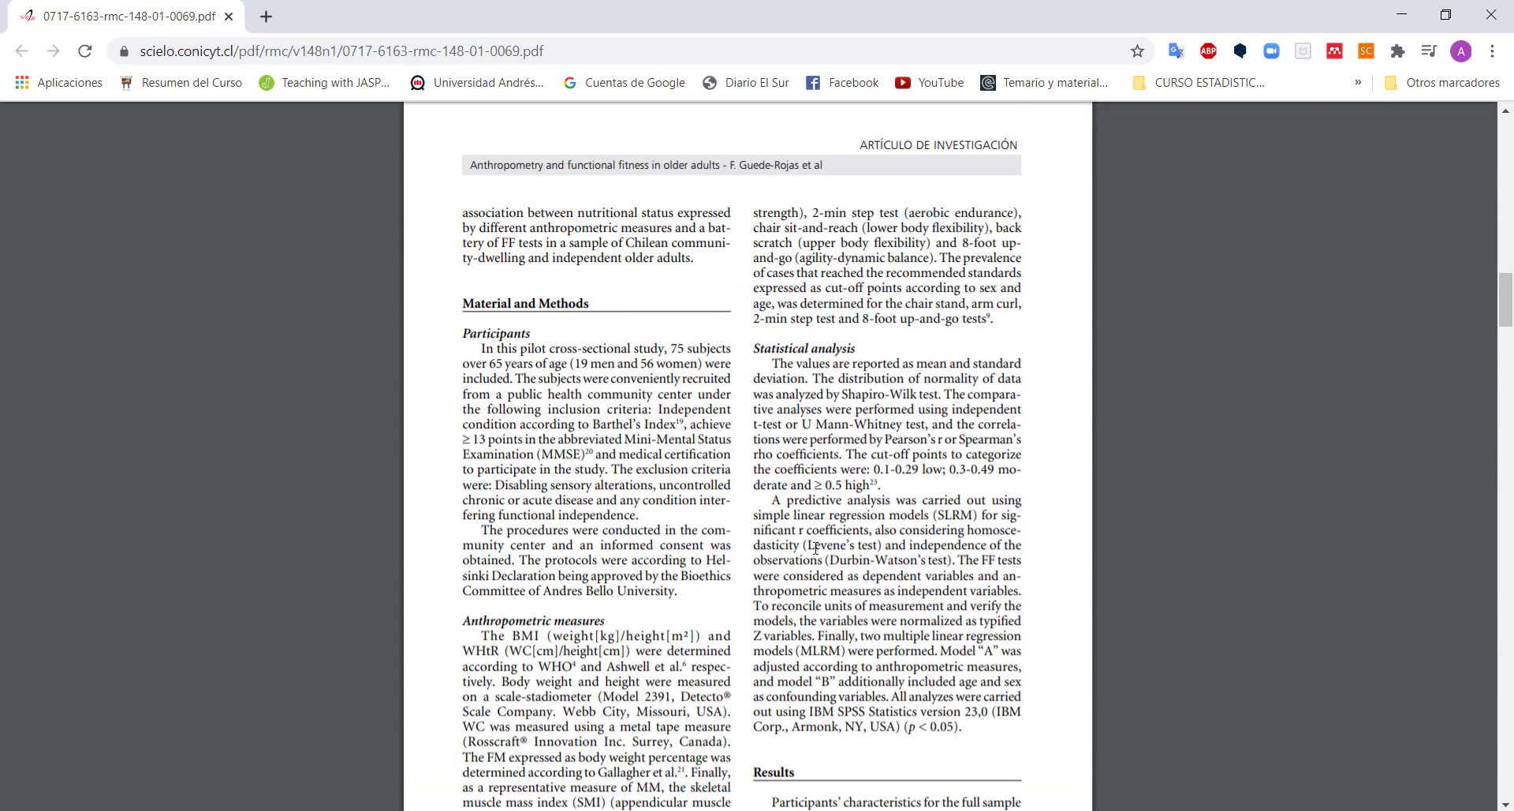
scroll(815, 546, down, 15)
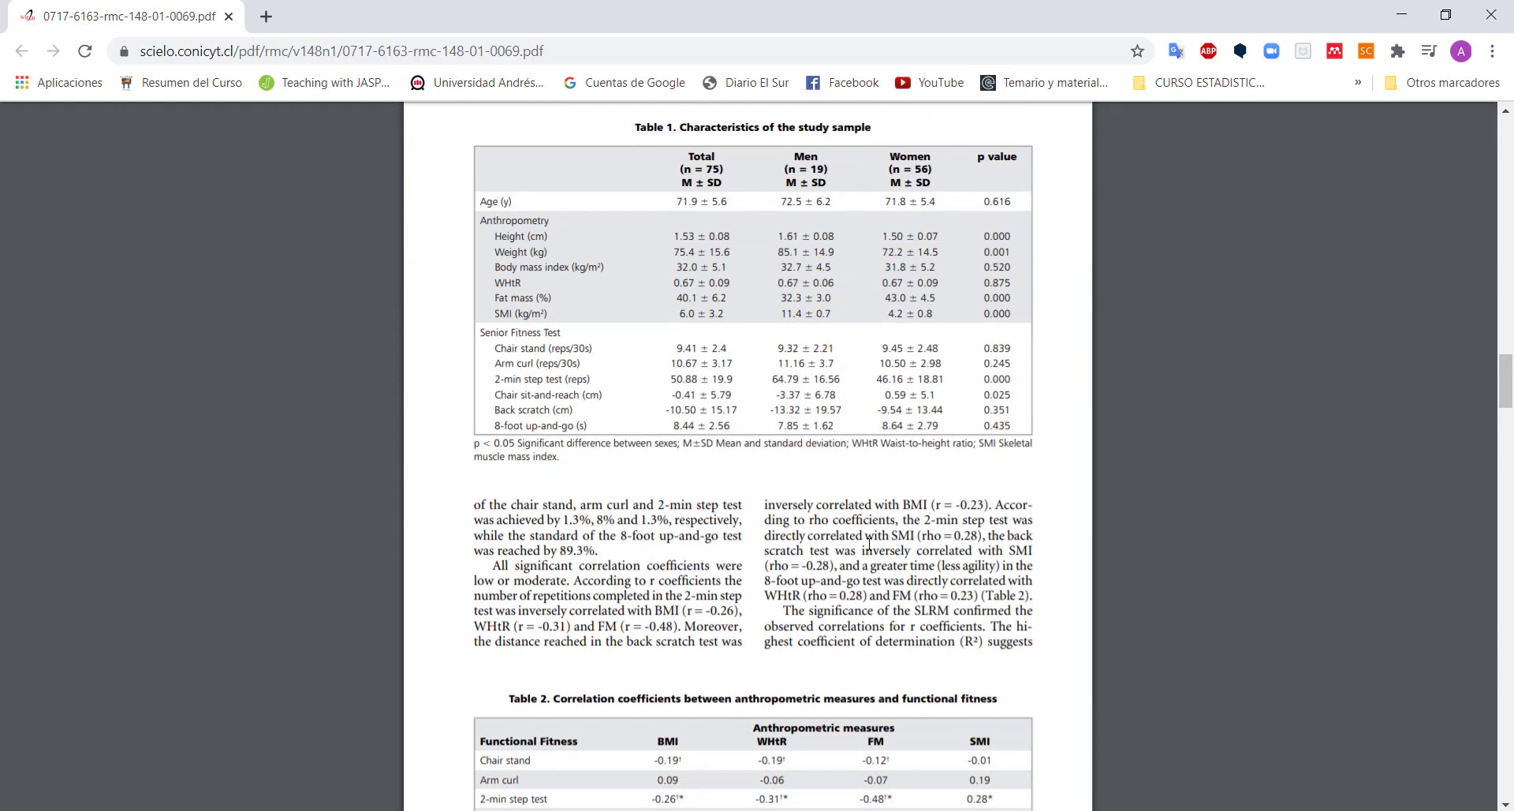
scroll(716, 274, up, 2)
scroll(889, 547, up, 20)
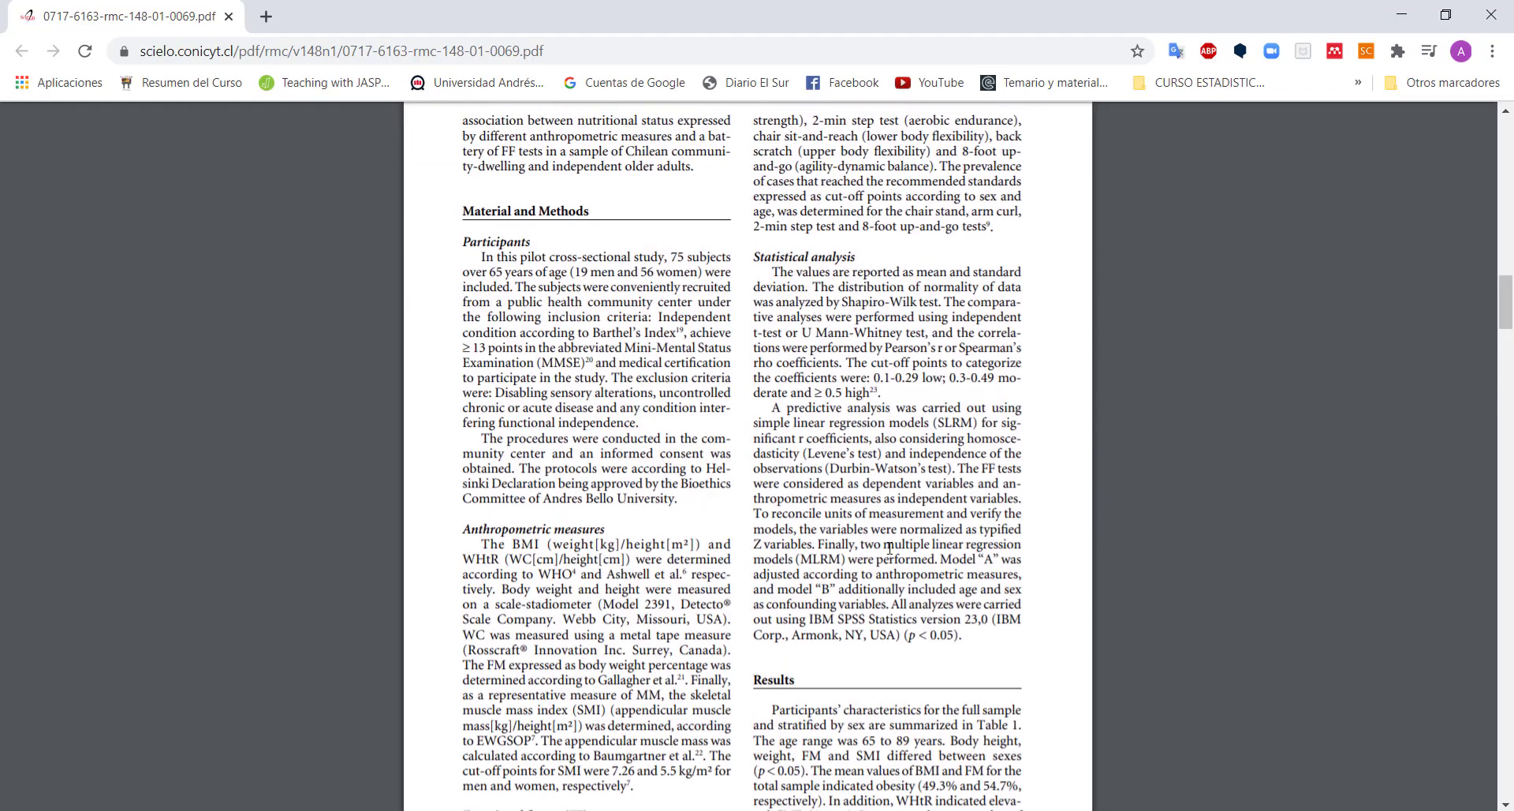
scroll(882, 552, up, 10)
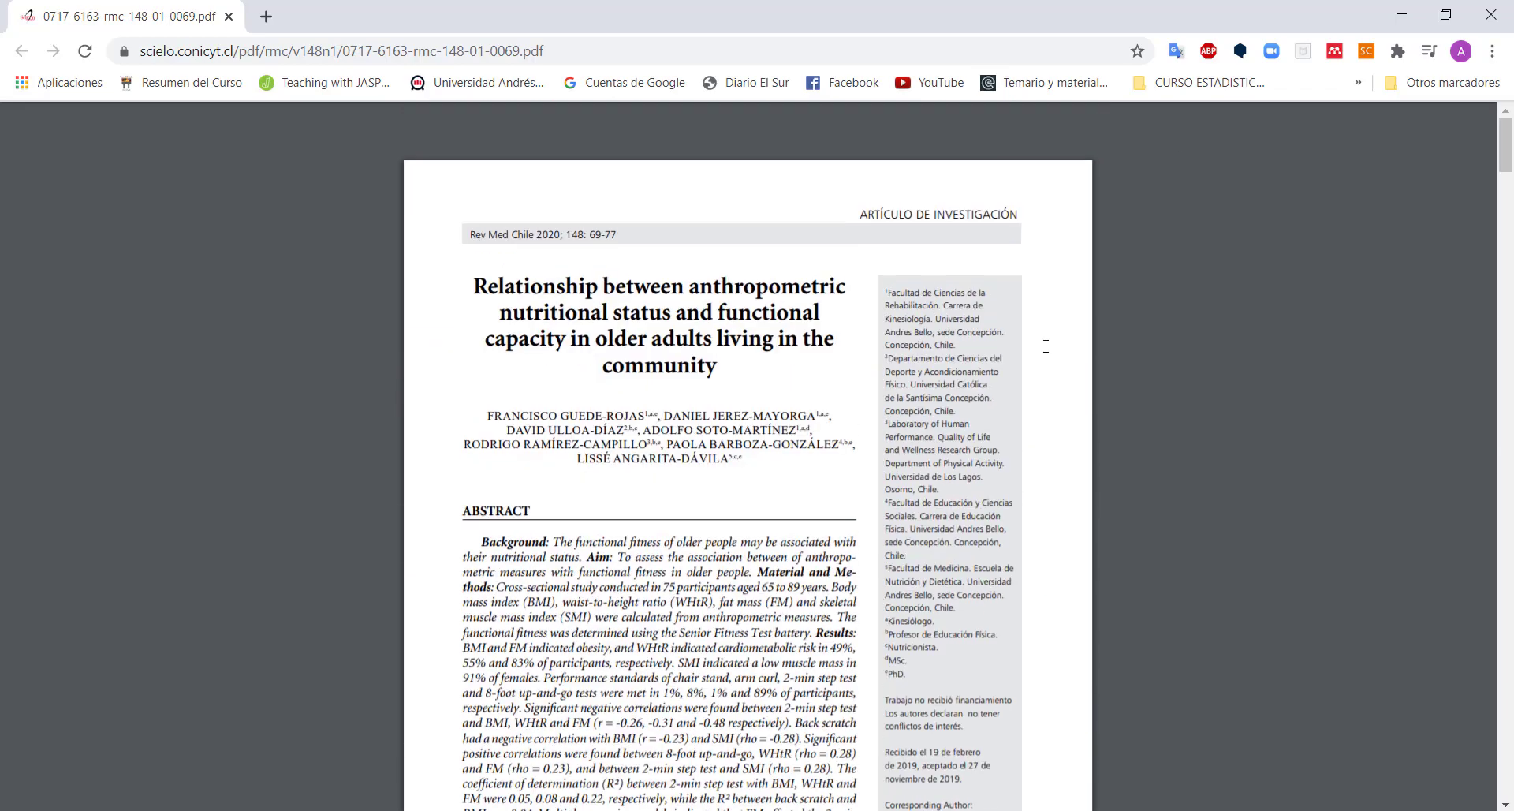
click(1401, 14)
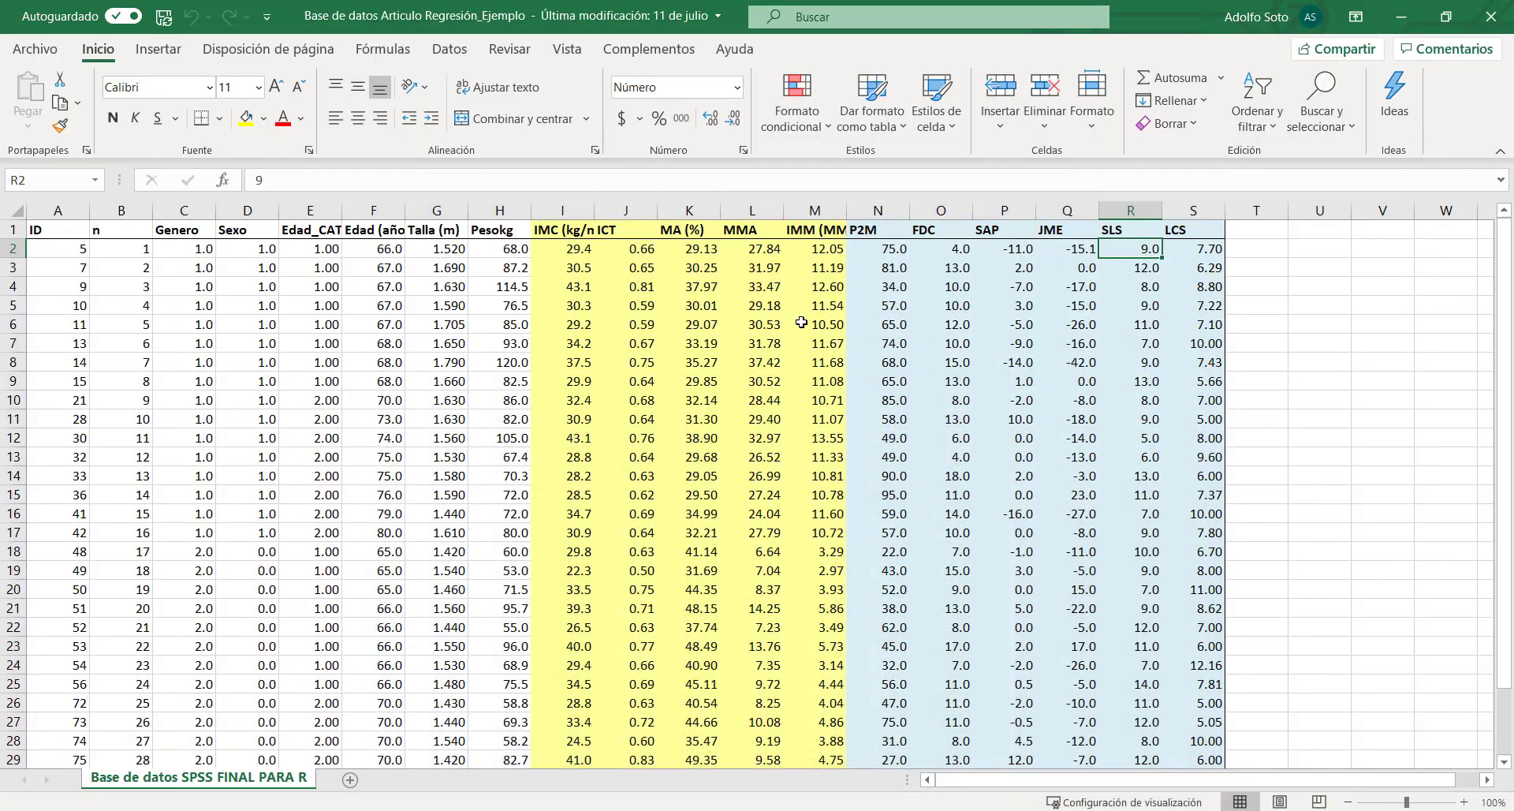
Review how the variables are arranged one per column, from ID to LCS, along the header row
click(12, 230)
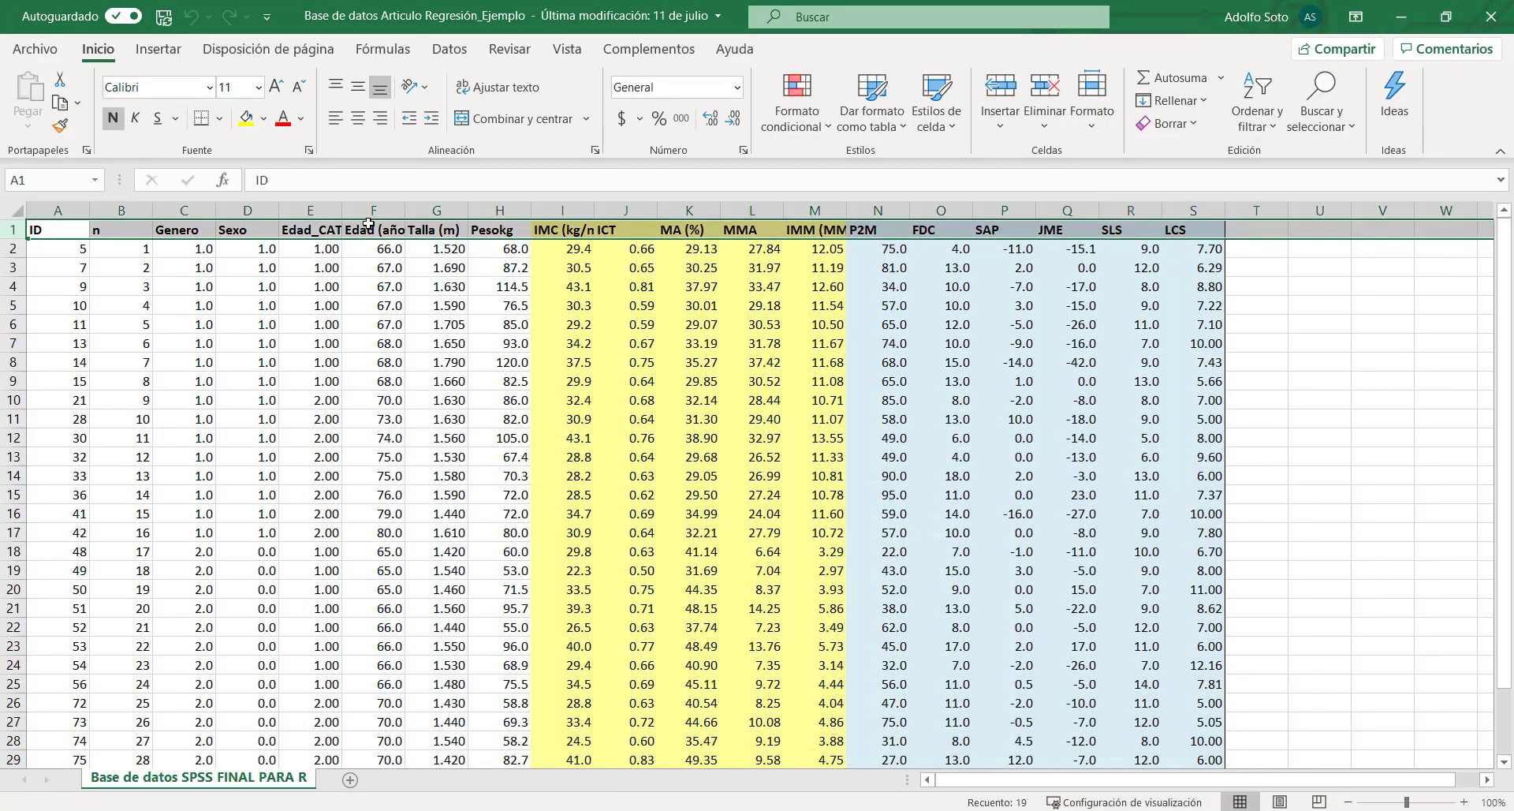
click(556, 268)
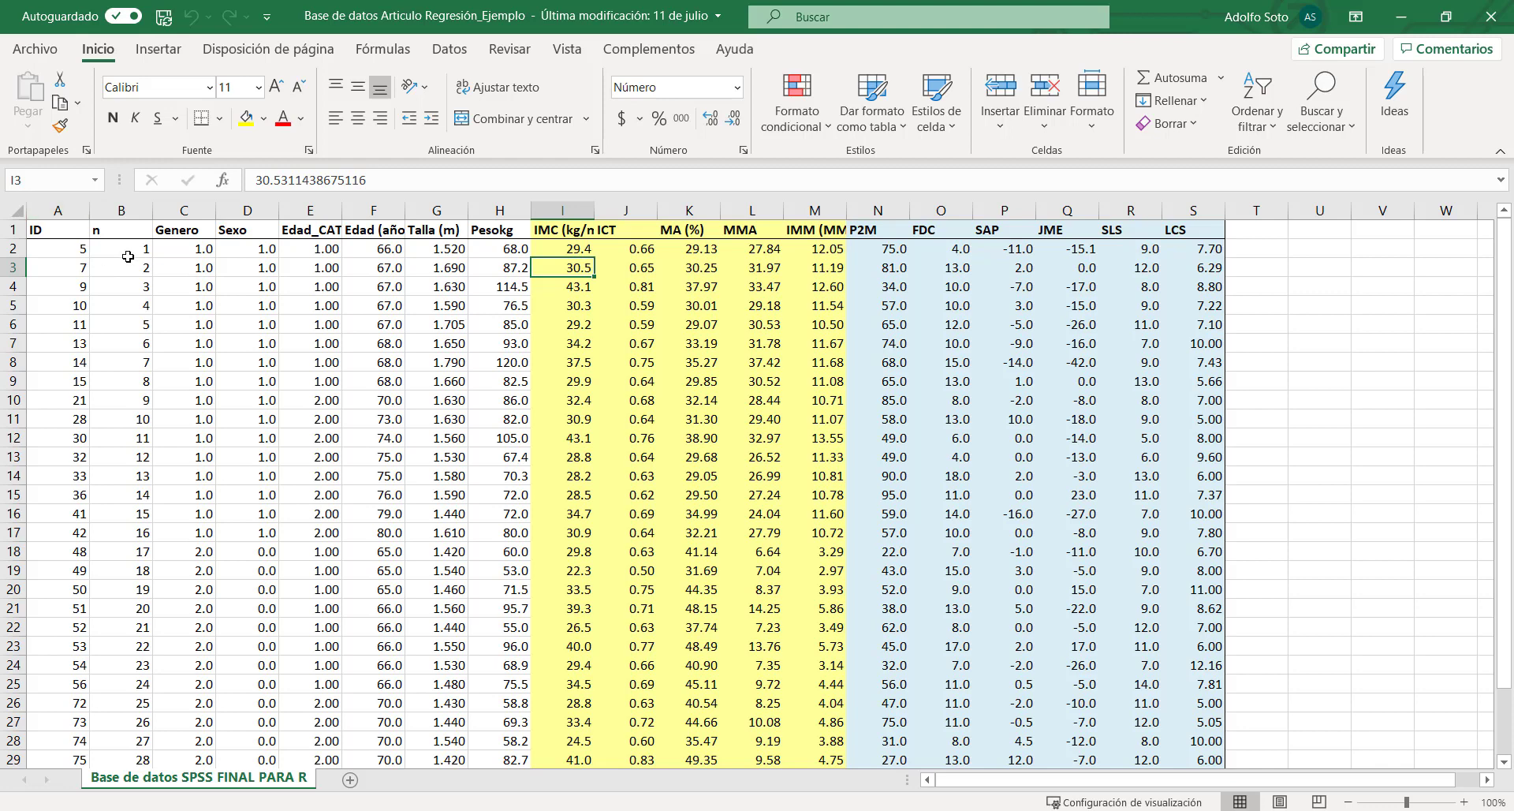
click(7, 231)
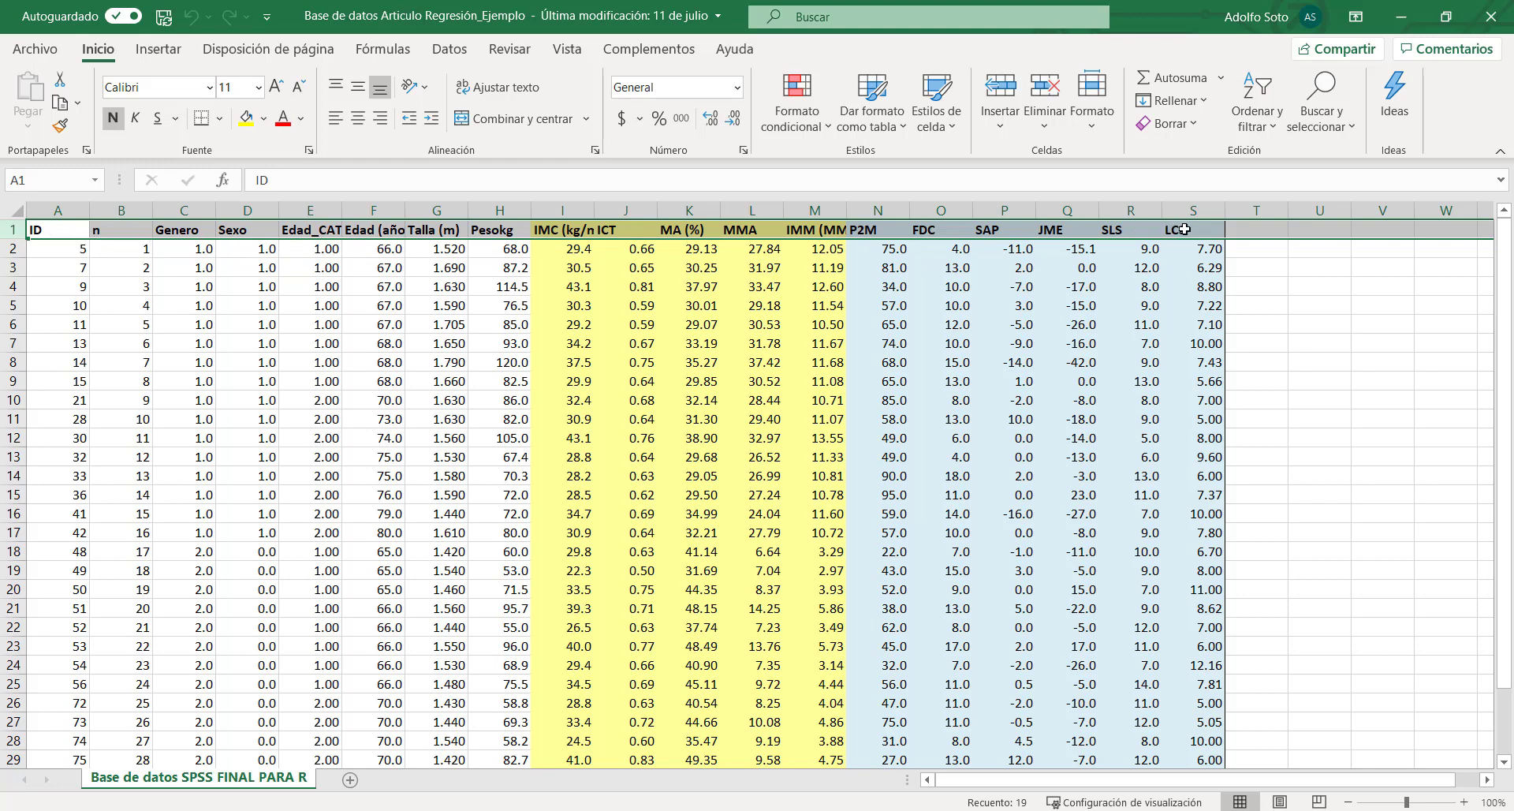
key(ctrl+Right)
Examine the participant records one row at a time, from row 2 to row 8, and look over the rest of the dataset
click(13, 249)
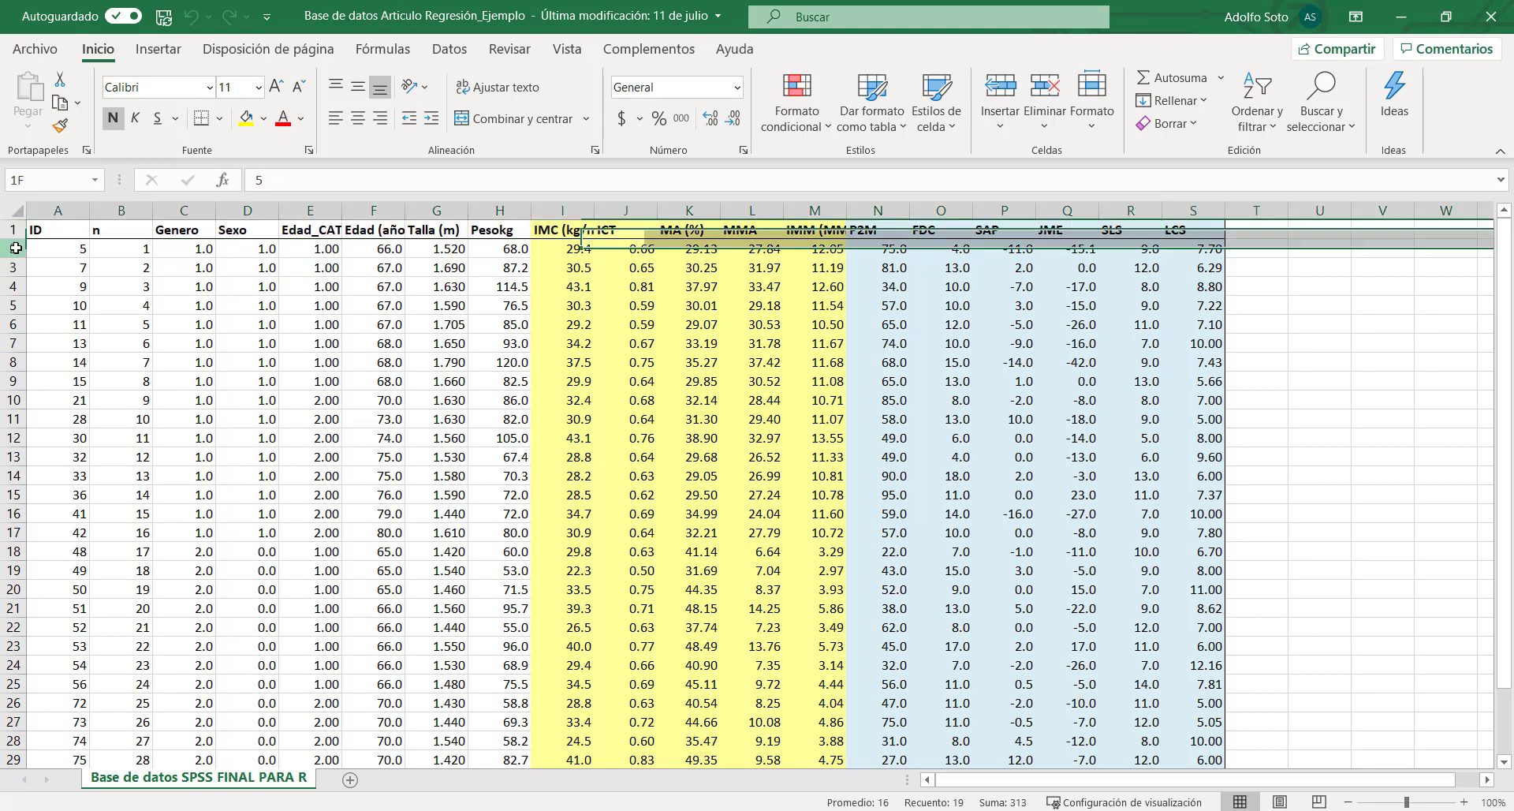
scroll(55, 552, down, 5)
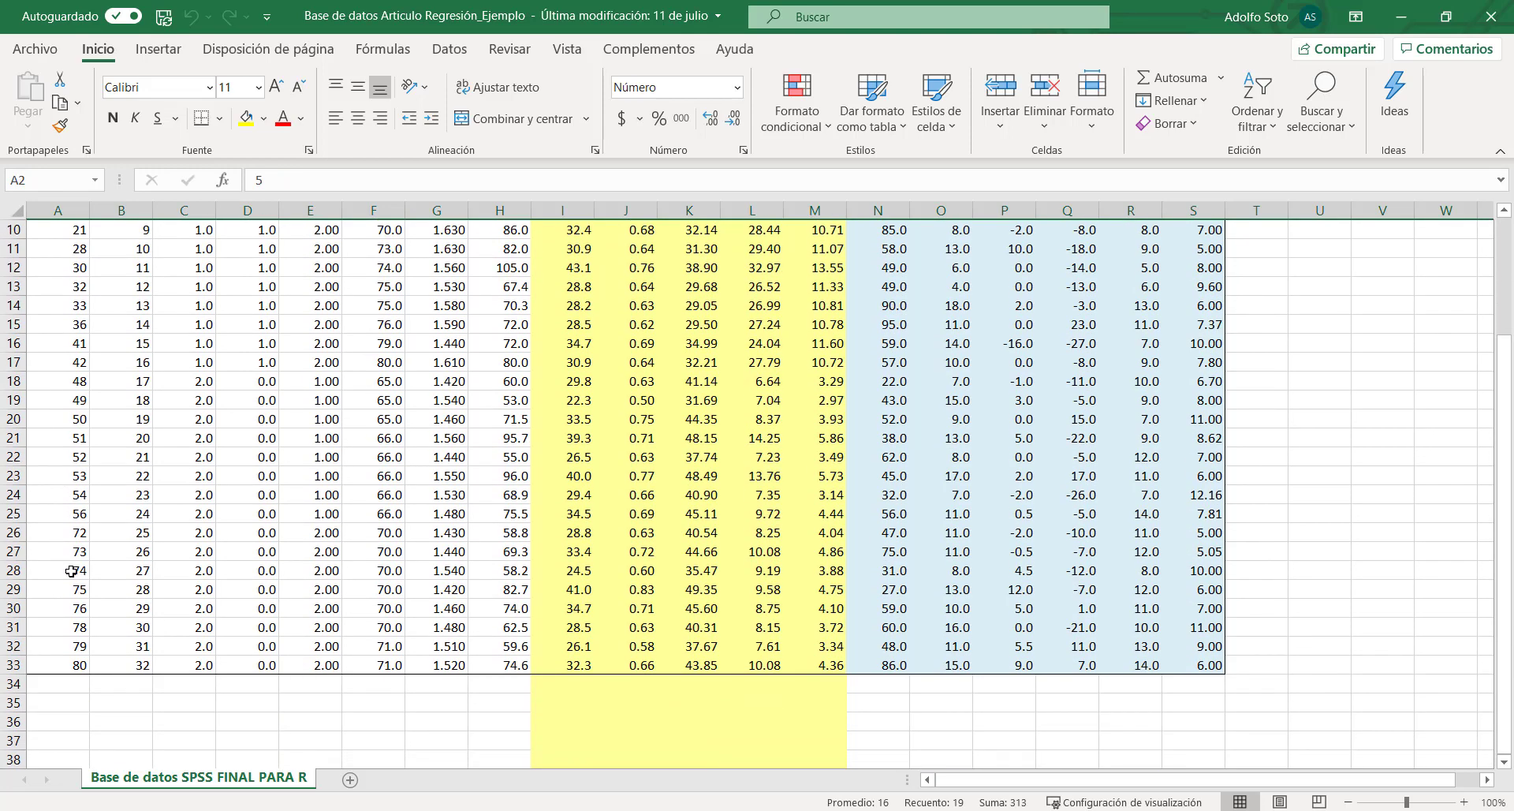
scroll(75, 652, up, 5)
scroll(76, 651, up, 1)
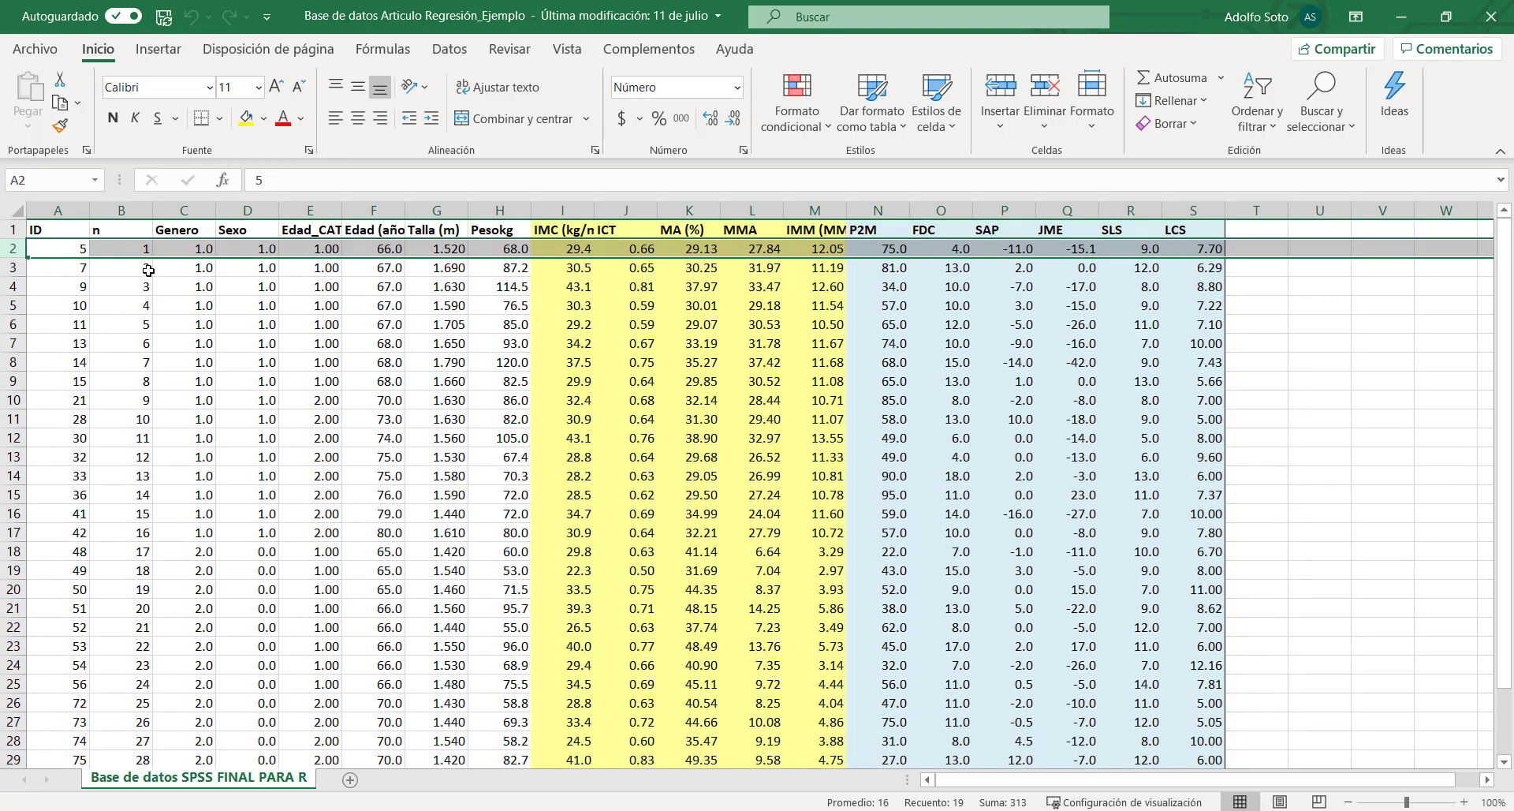
scroll(138, 395, down, 3)
scroll(141, 402, up, 1)
scroll(141, 402, up, 3)
click(12, 268)
click(12, 286)
click(15, 305)
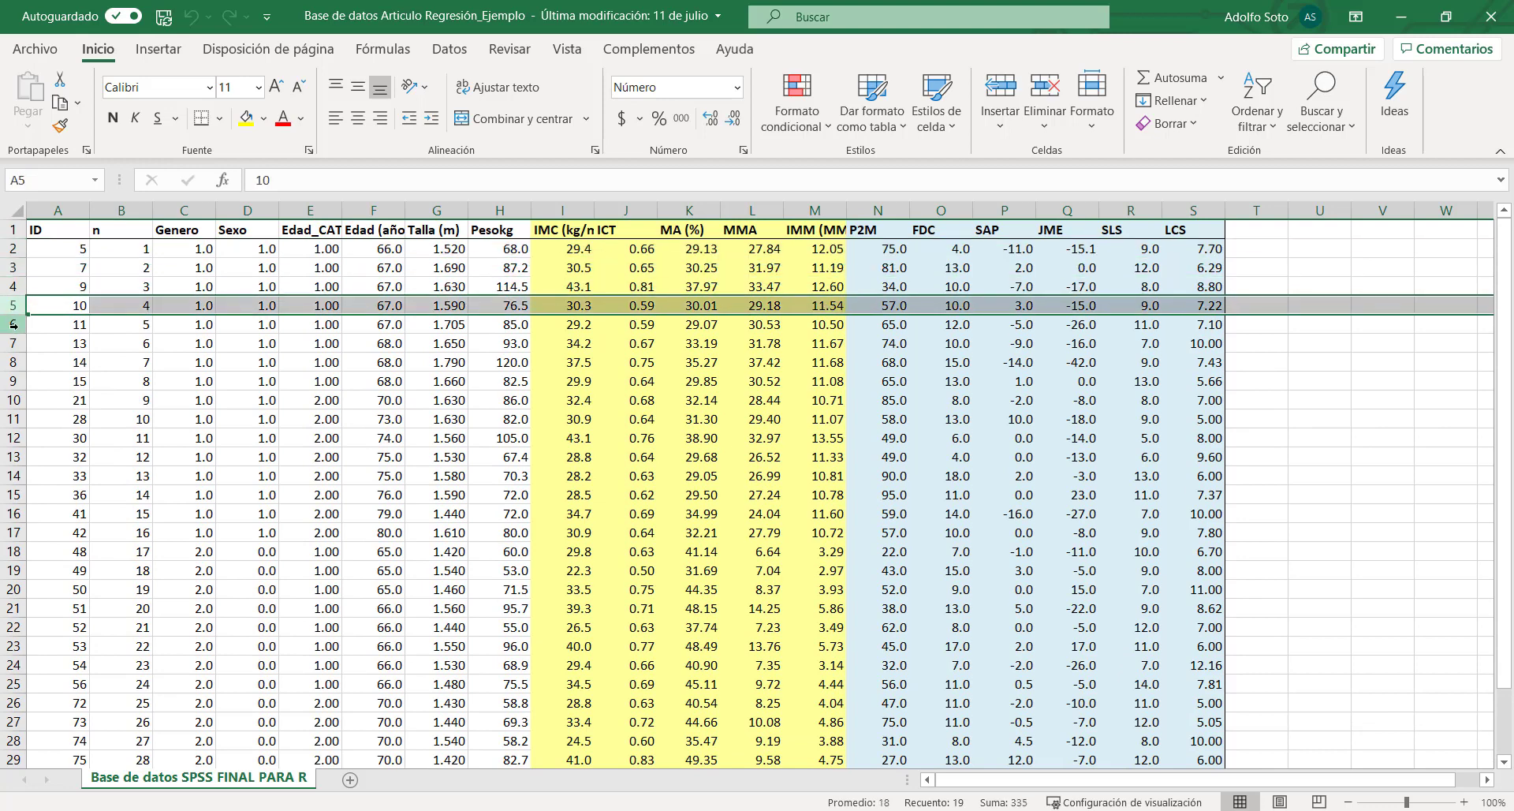
click(15, 324)
click(18, 344)
click(14, 362)
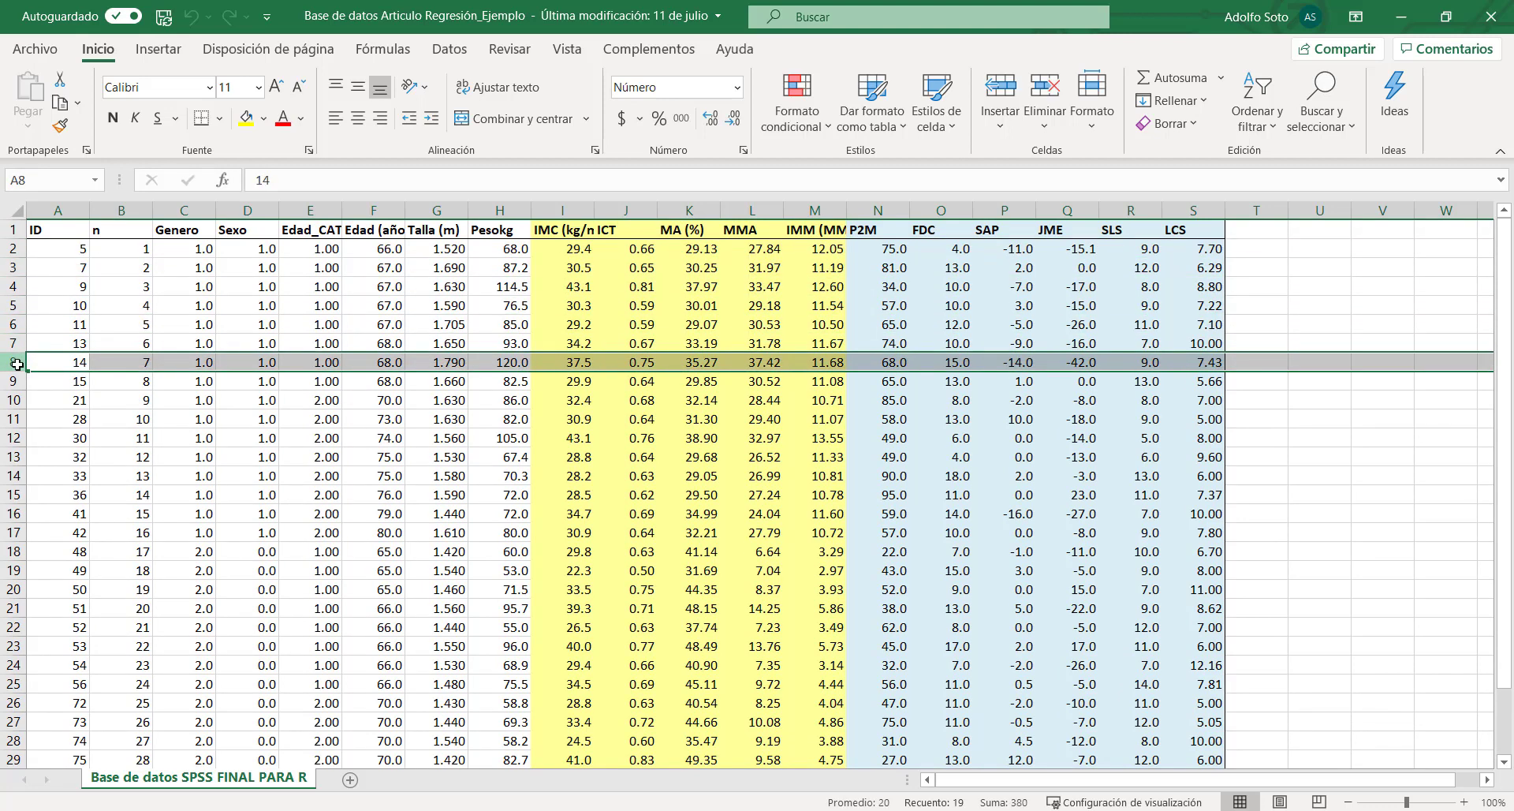
Check the first and last entries of the ID column and the last entry of the n column
click(82, 249)
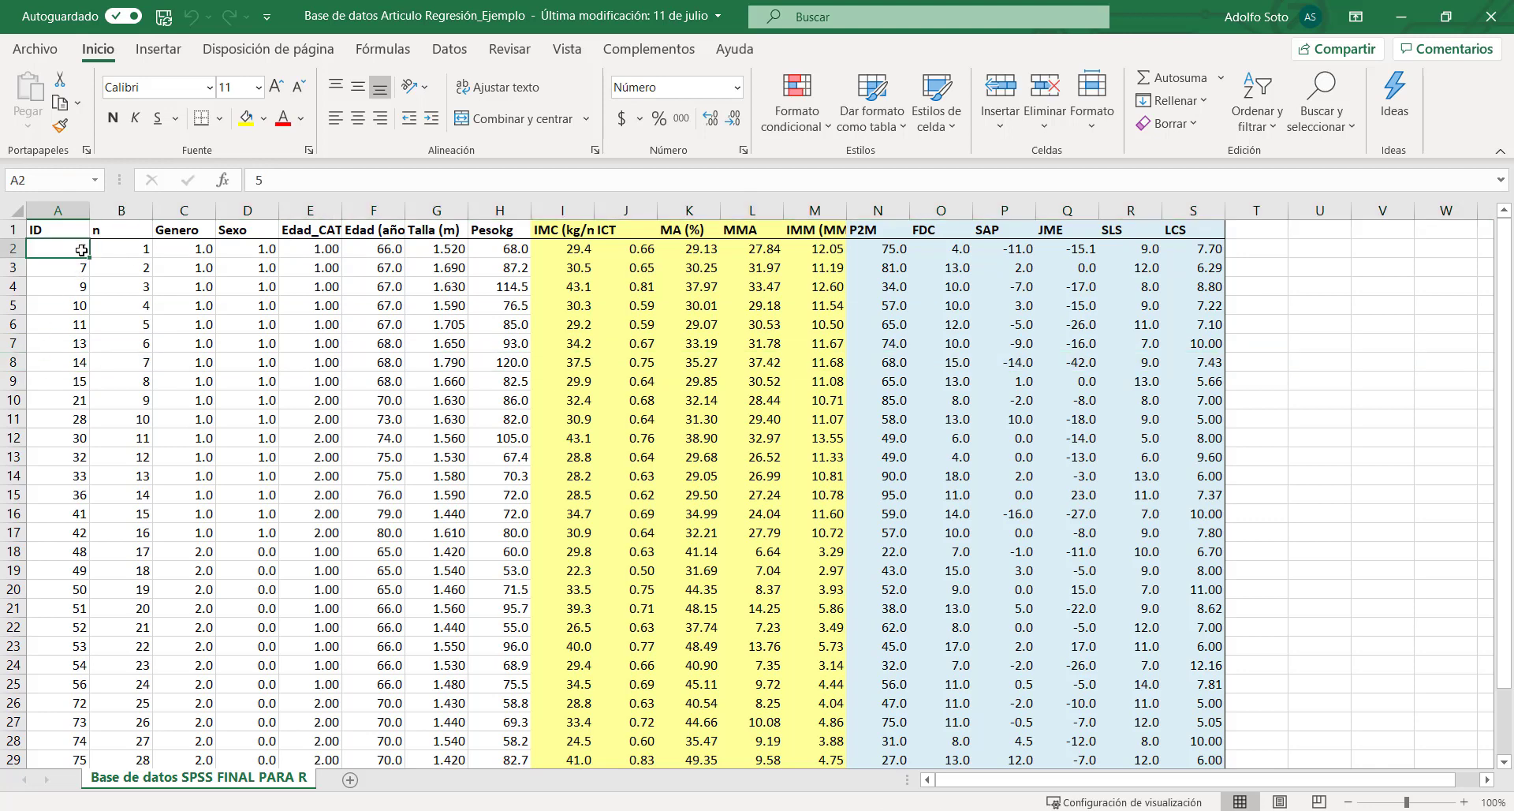
scroll(83, 408, down, 2)
scroll(83, 408, down, 2)
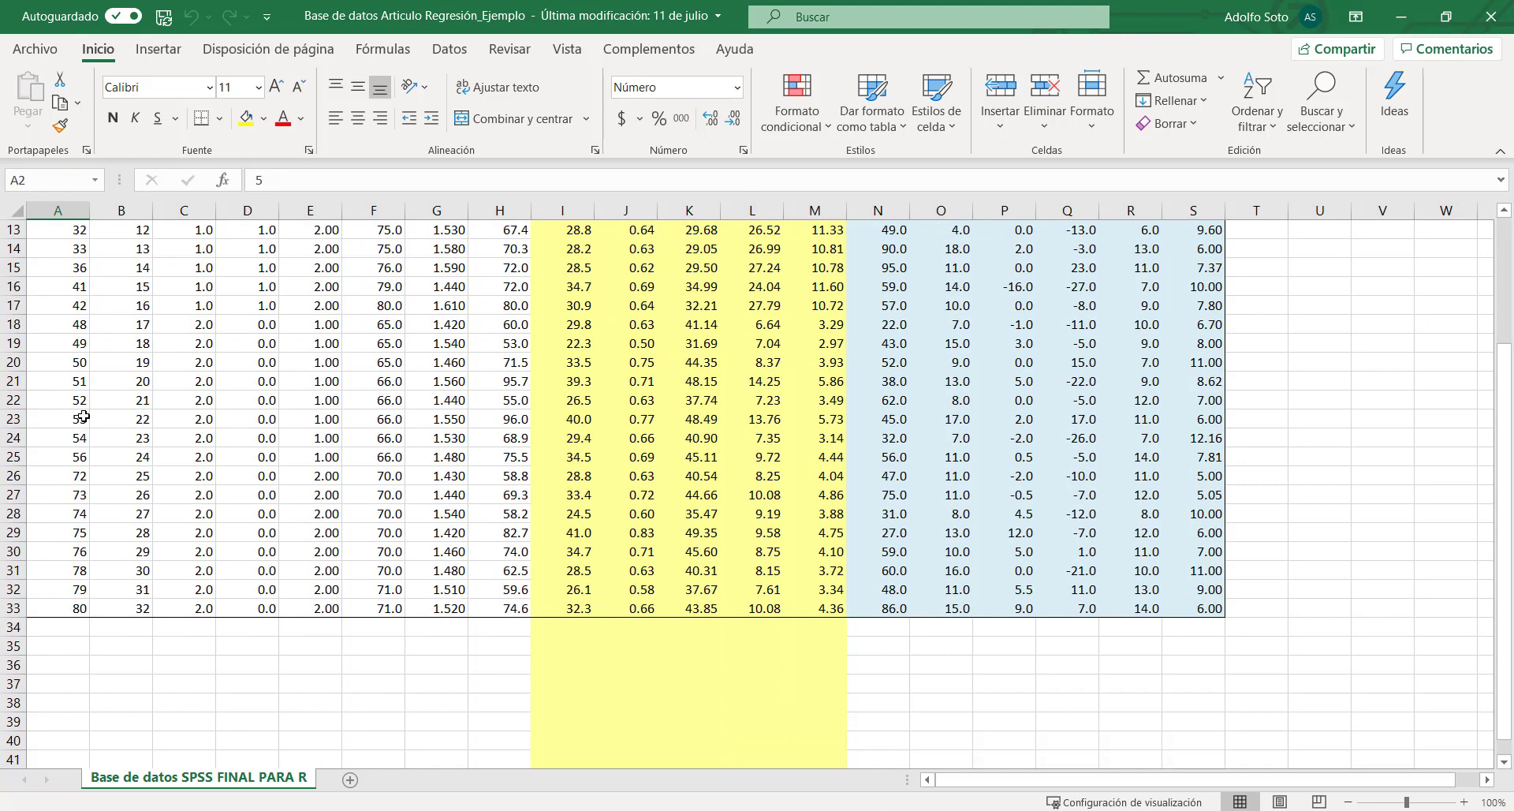
click(70, 607)
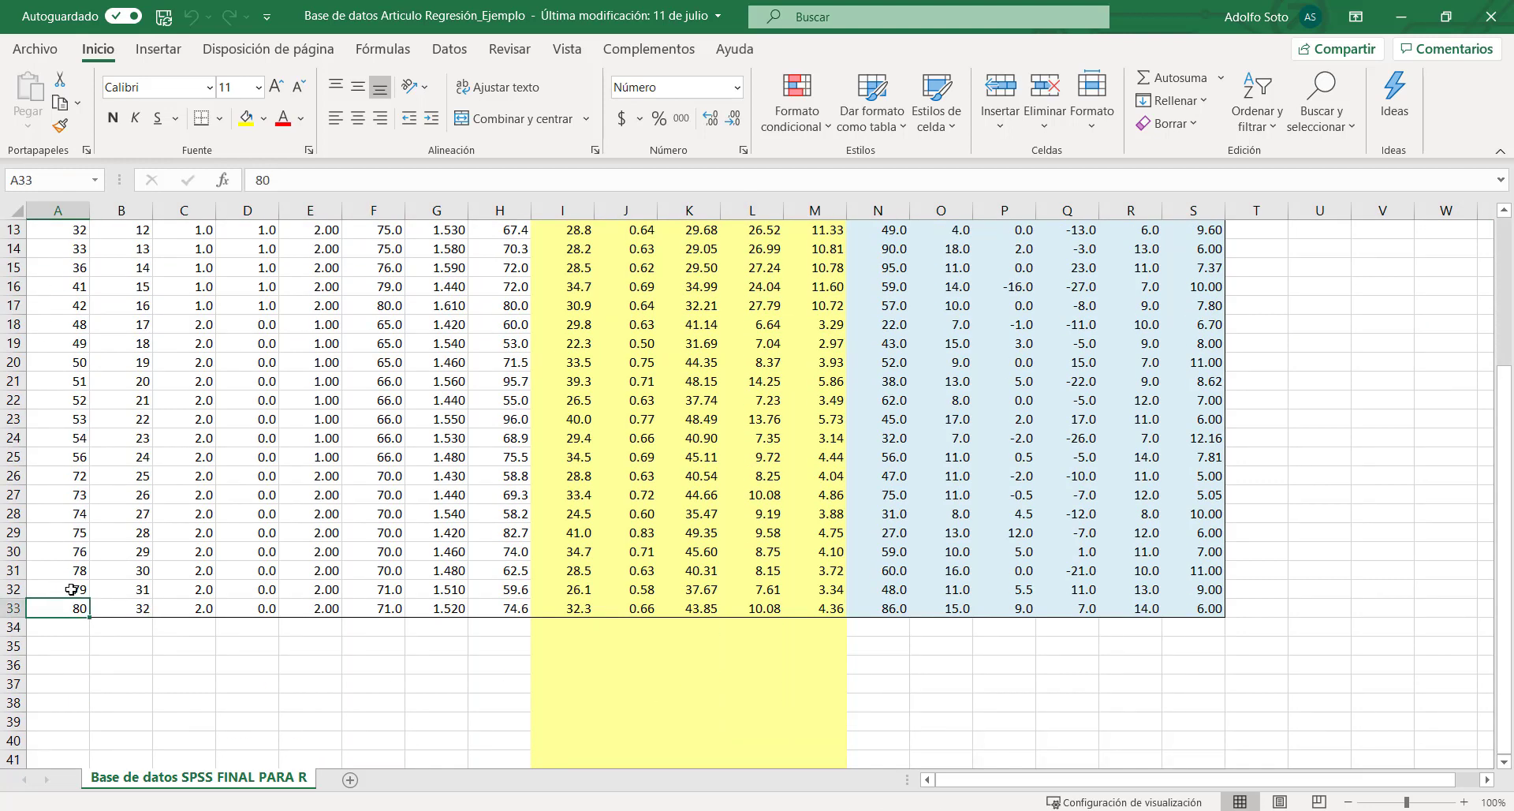
scroll(459, 452, up, 4)
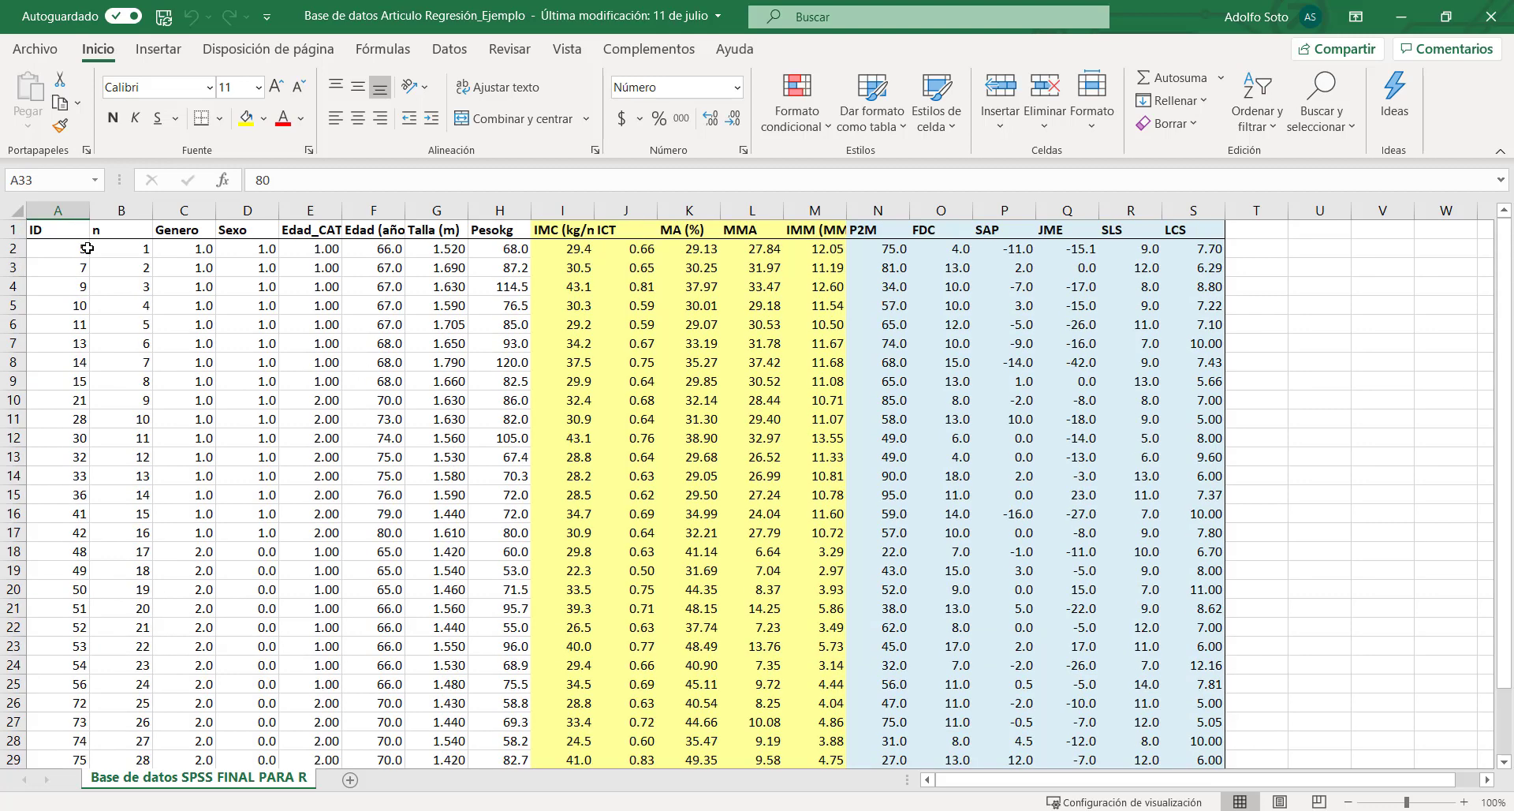
scroll(120, 261, down, 5)
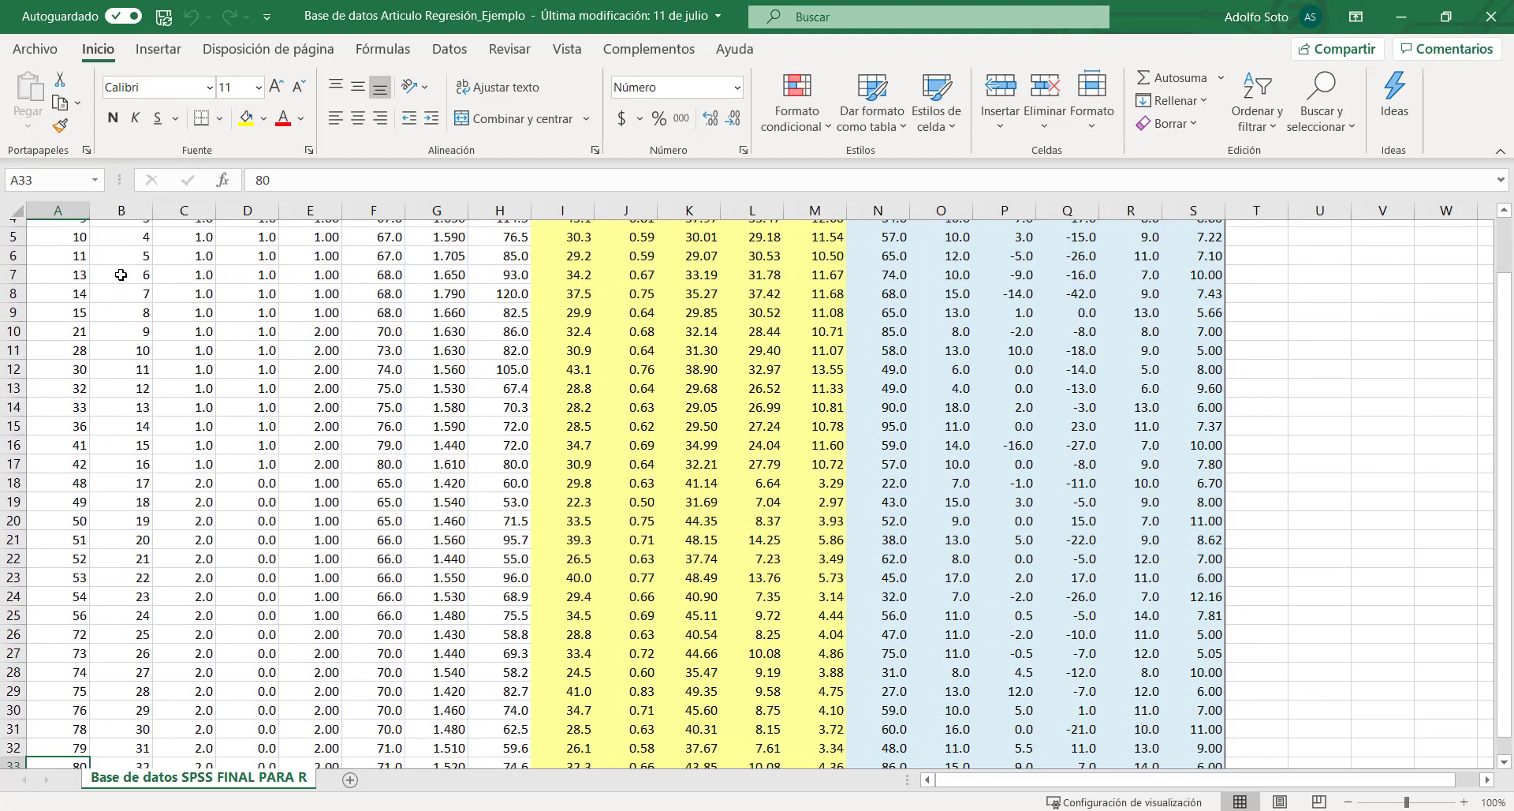
click(142, 549)
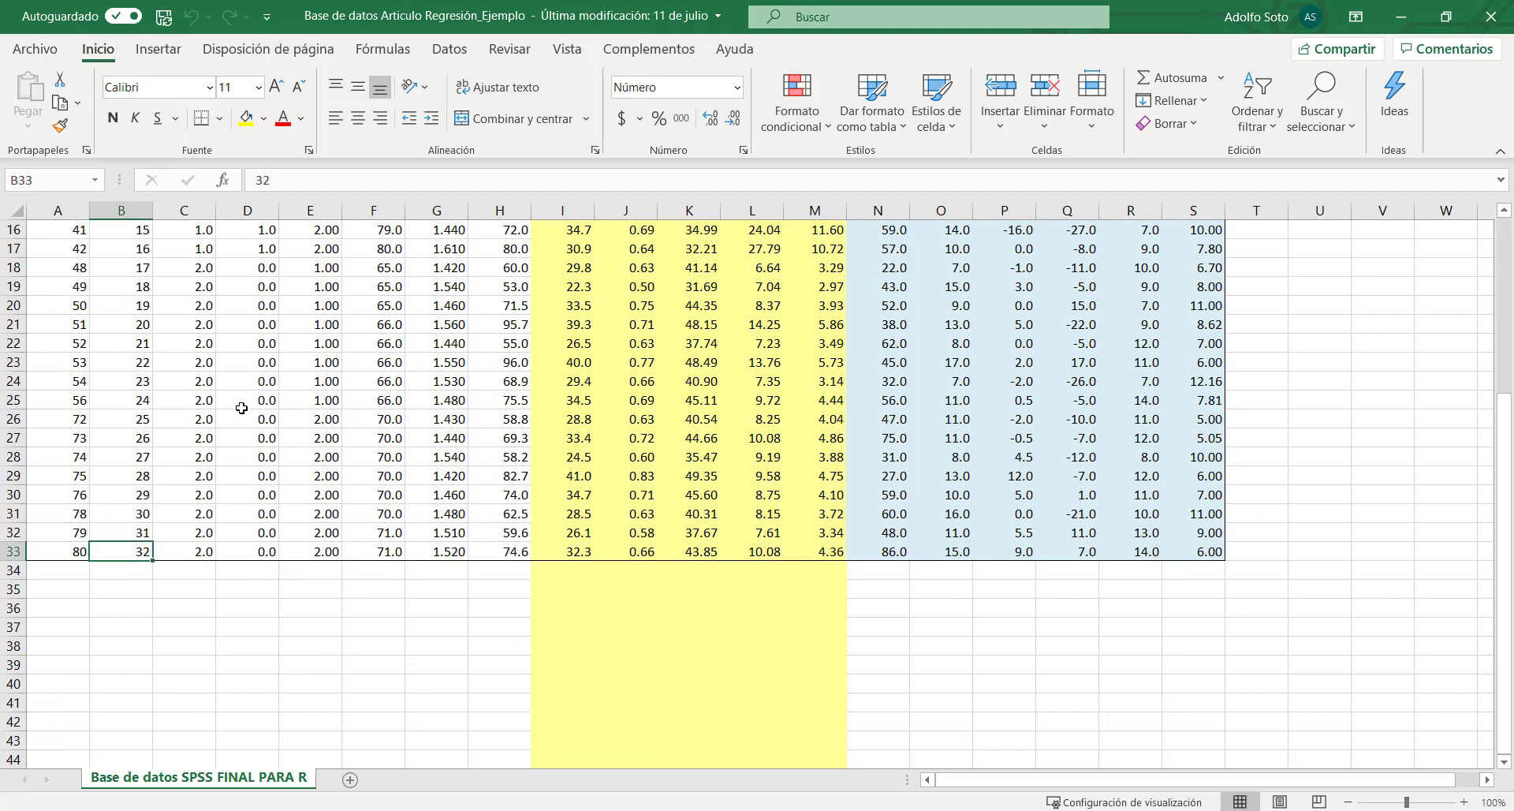
scroll(246, 408, up, 5)
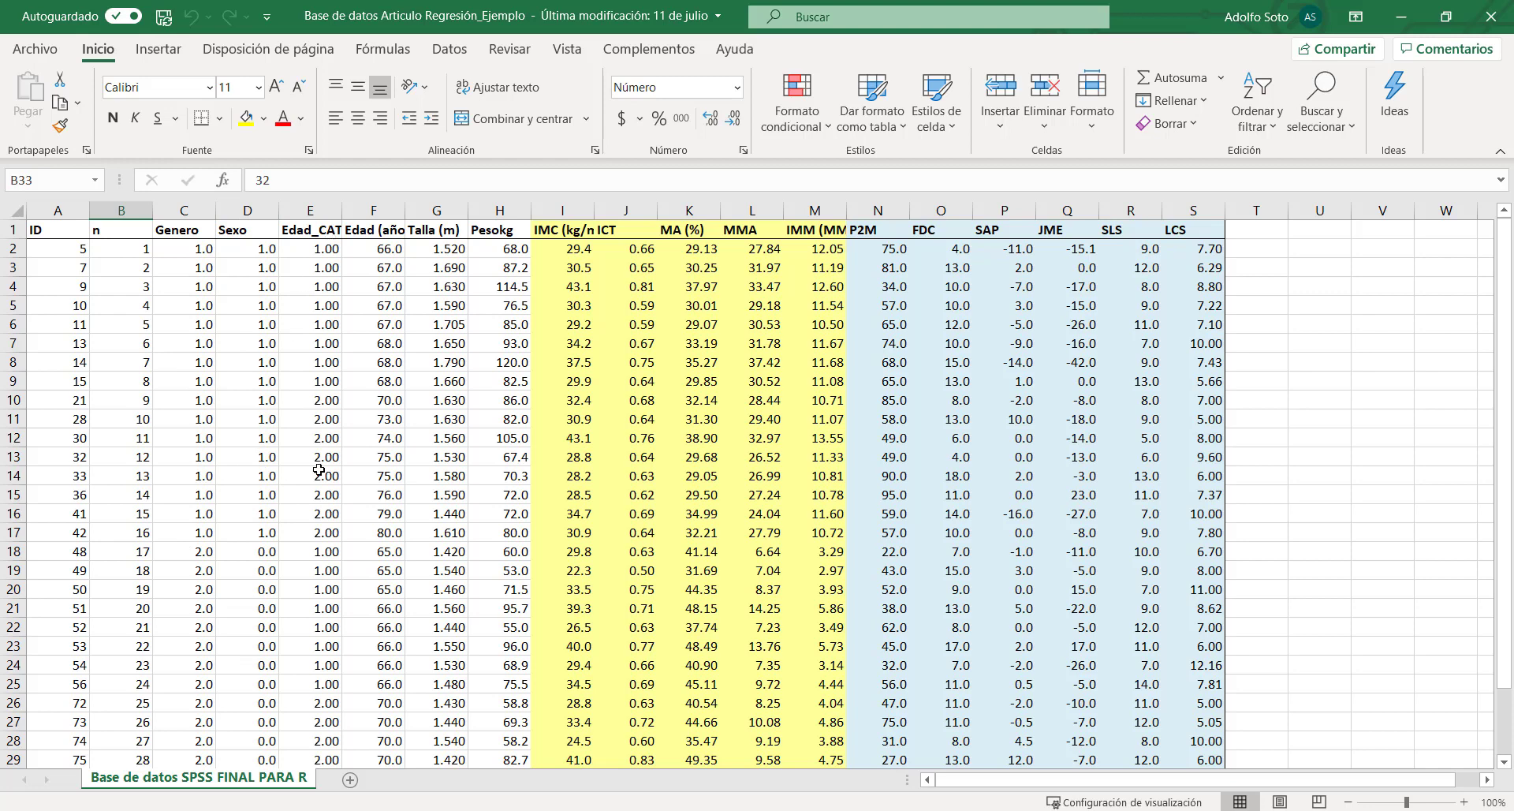
Examine the headings for height, weight and the yellow anthropometric variables from IMC to IMM
click(448, 233)
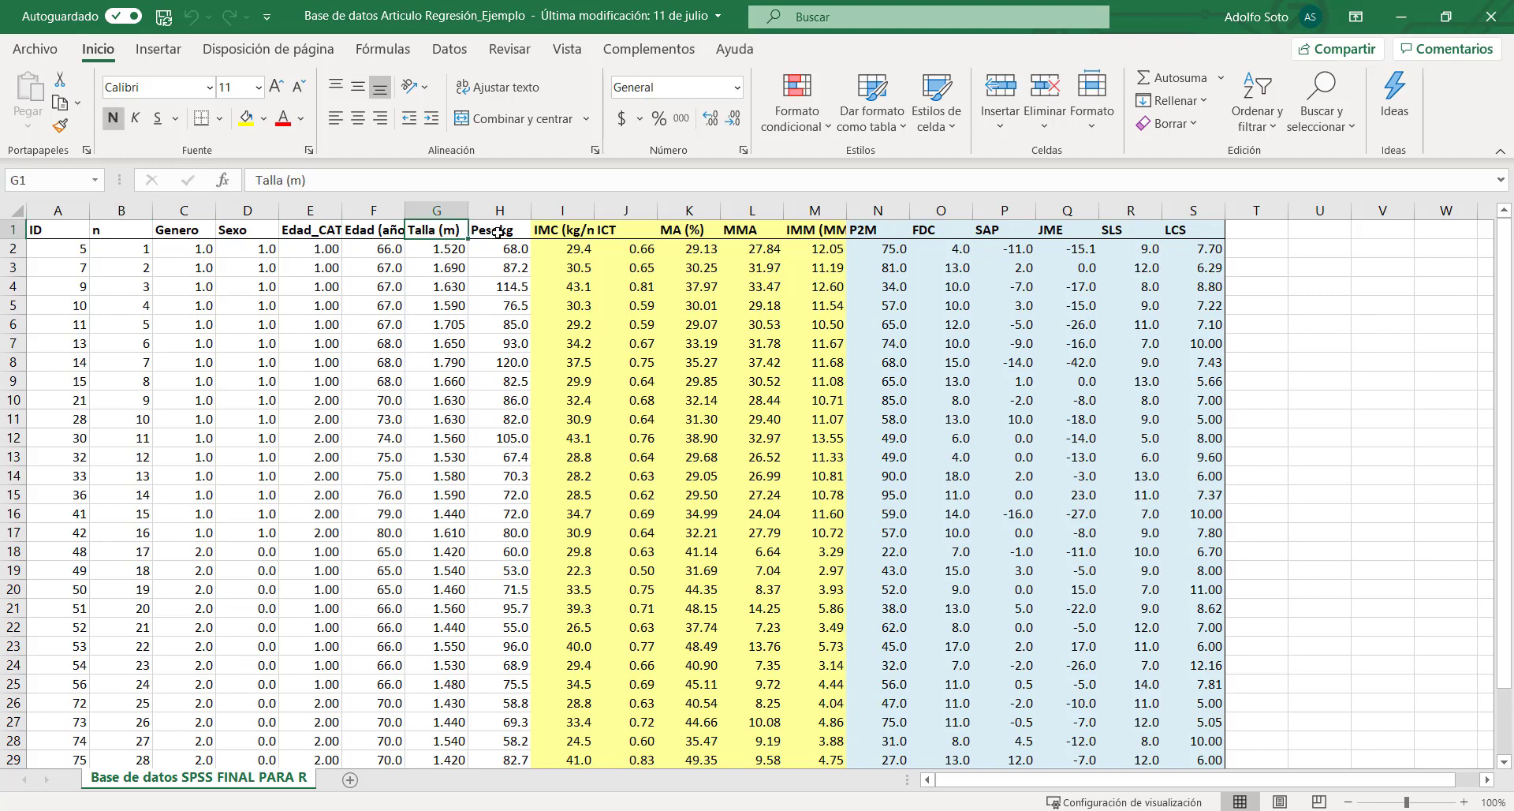
click(505, 231)
drag(560, 230, 820, 229)
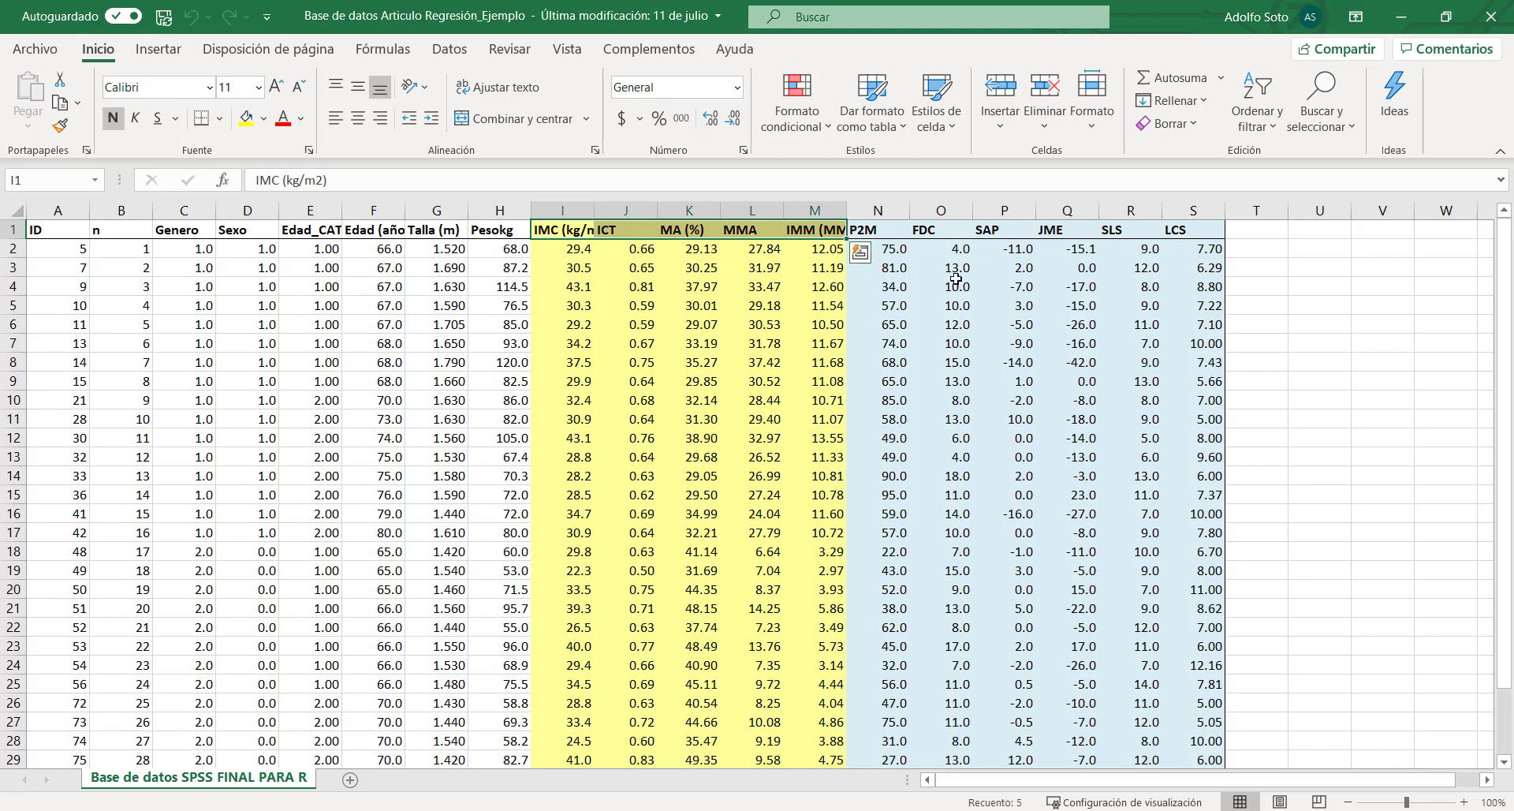
click(626, 229)
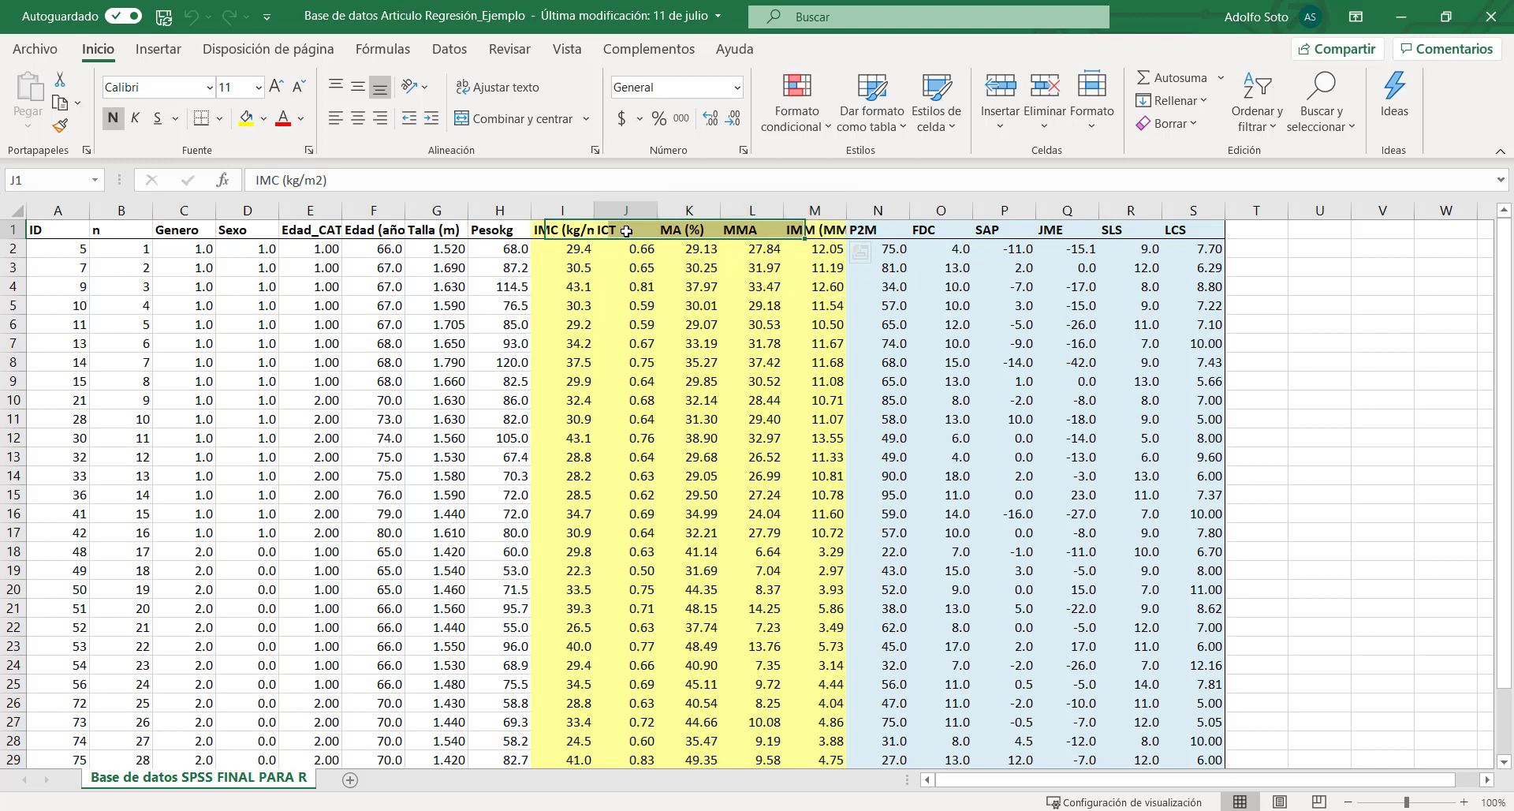
click(704, 233)
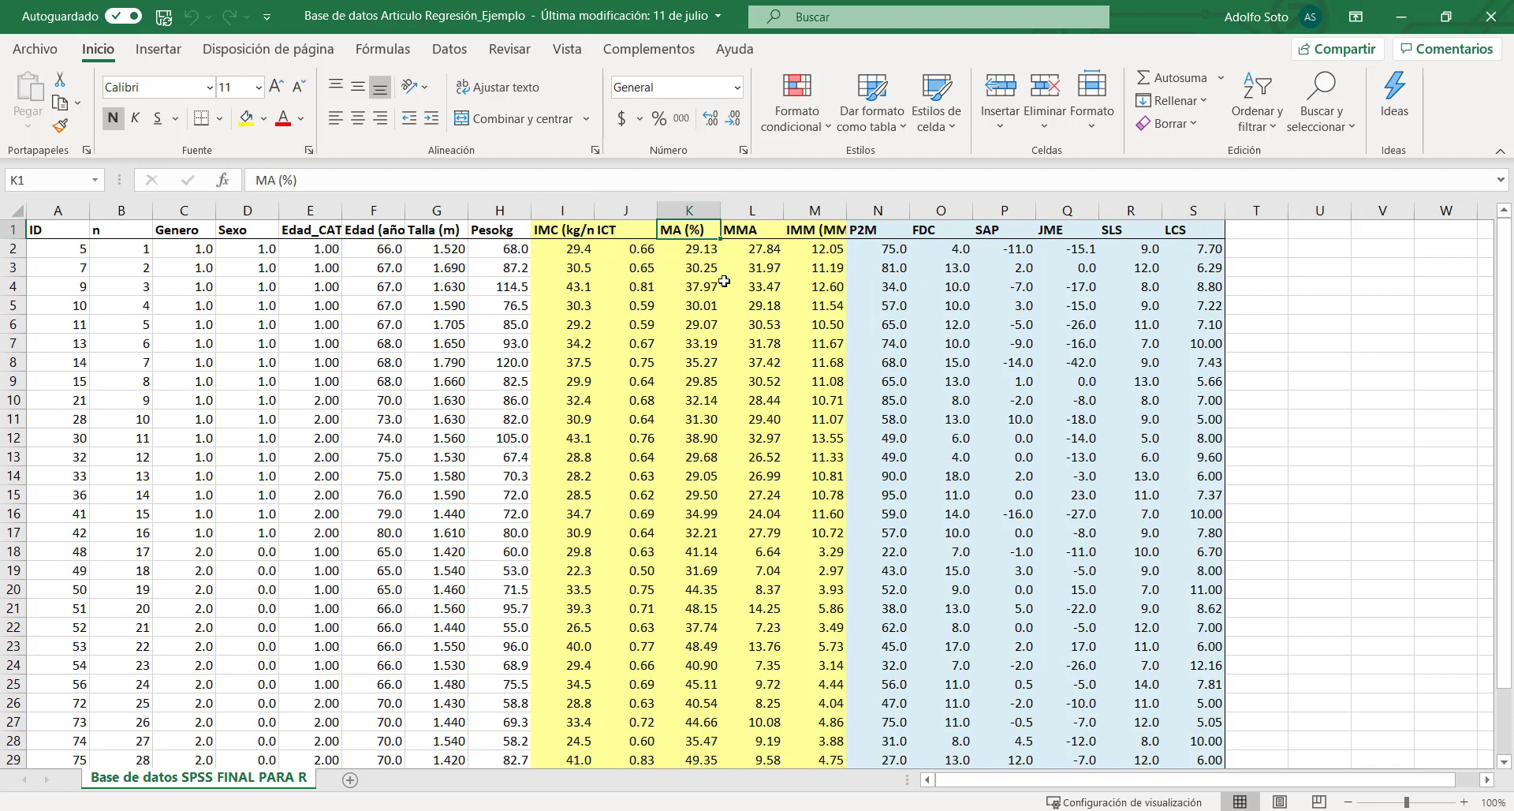
click(832, 228)
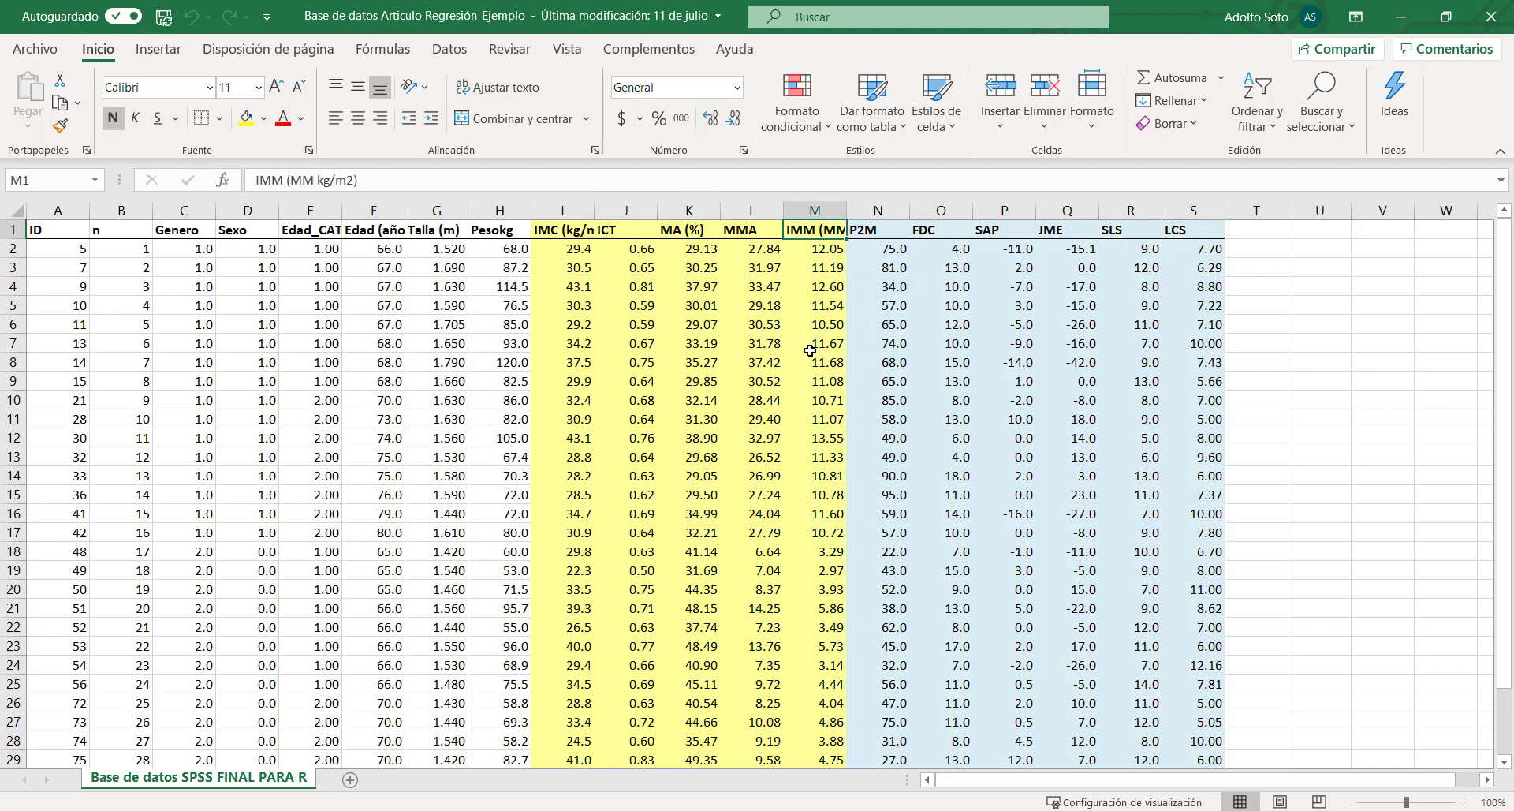
click(826, 305)
Examine the blue functional fitness variables from P2M to LCS, including the LCS and SLS columns
drag(892, 229, 1209, 231)
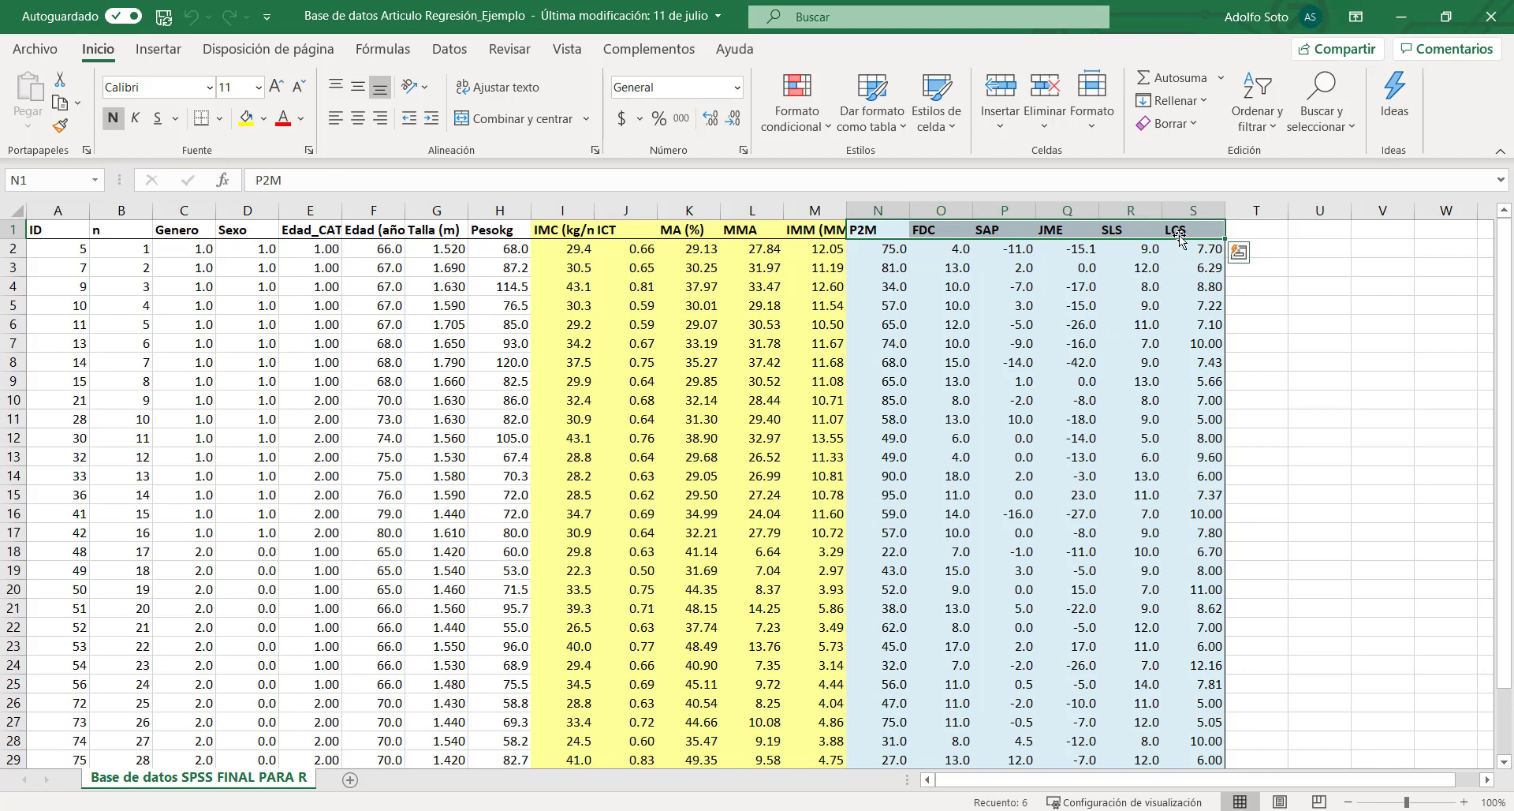
click(1193, 208)
click(1146, 209)
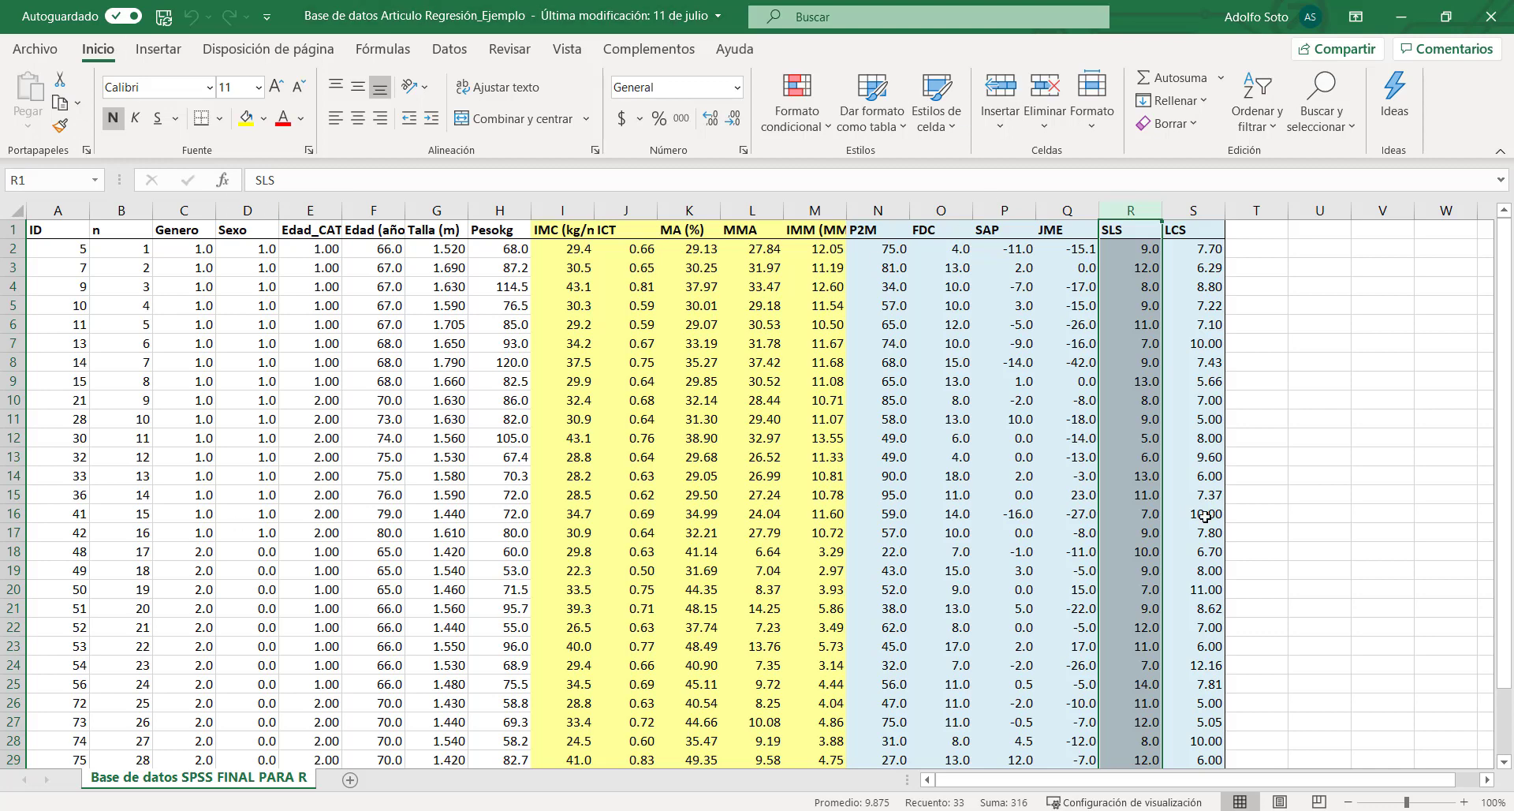
click(626, 324)
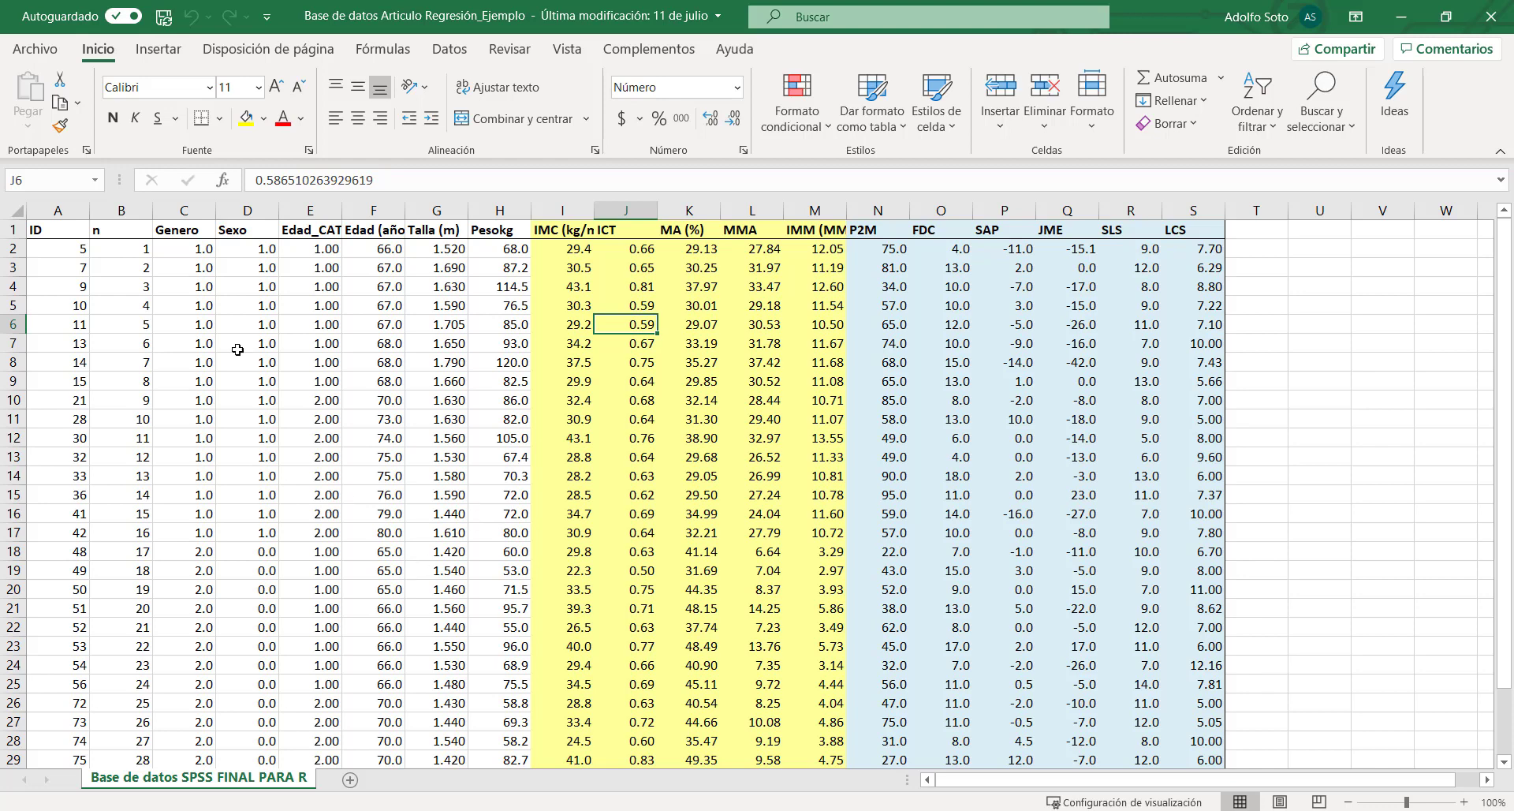
Set up a copy of the workbook as CSV (delimitado por comas) (*.csv) and leave without saving it
click(60, 55)
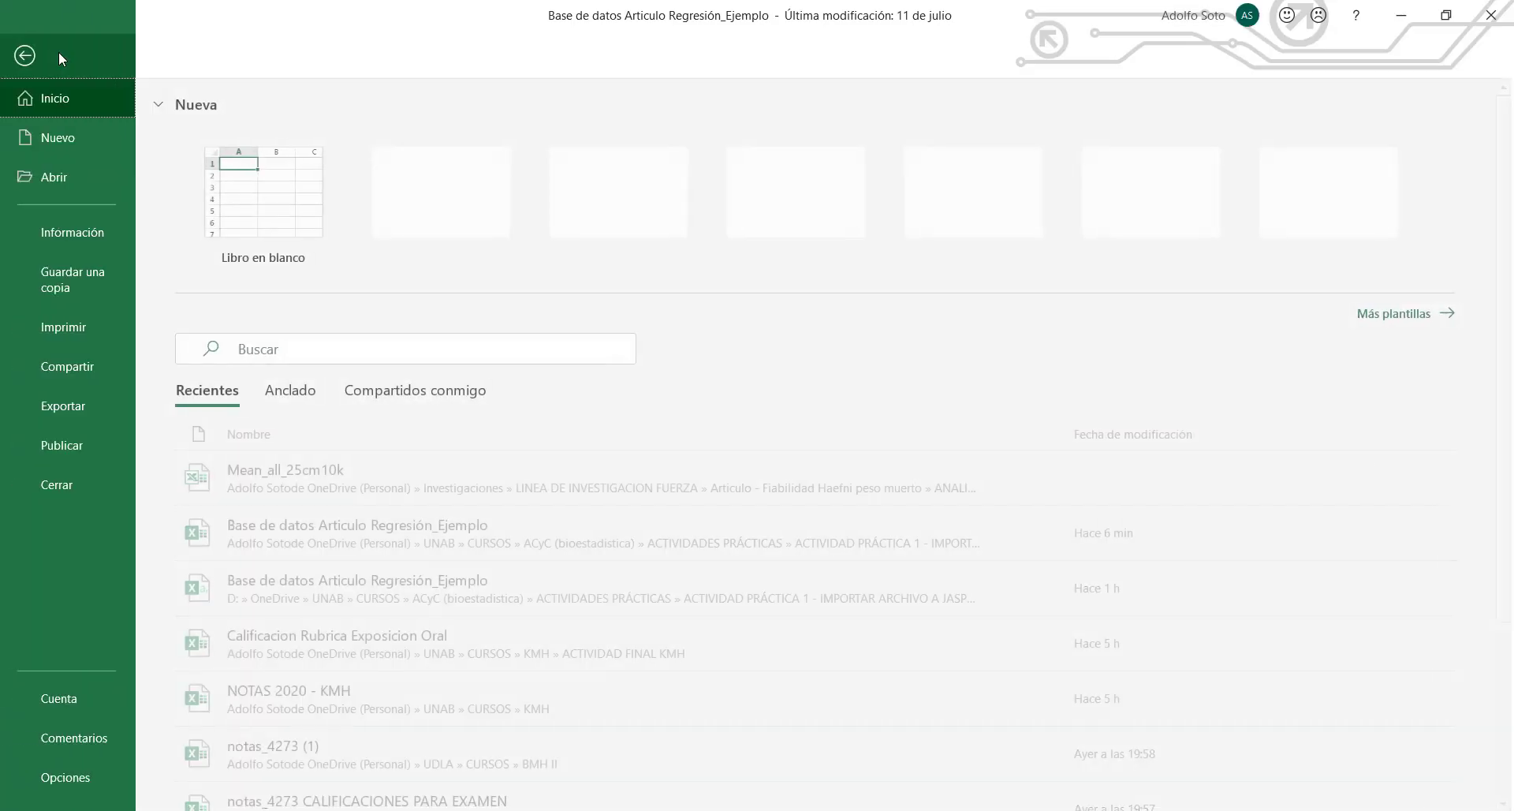
click(101, 284)
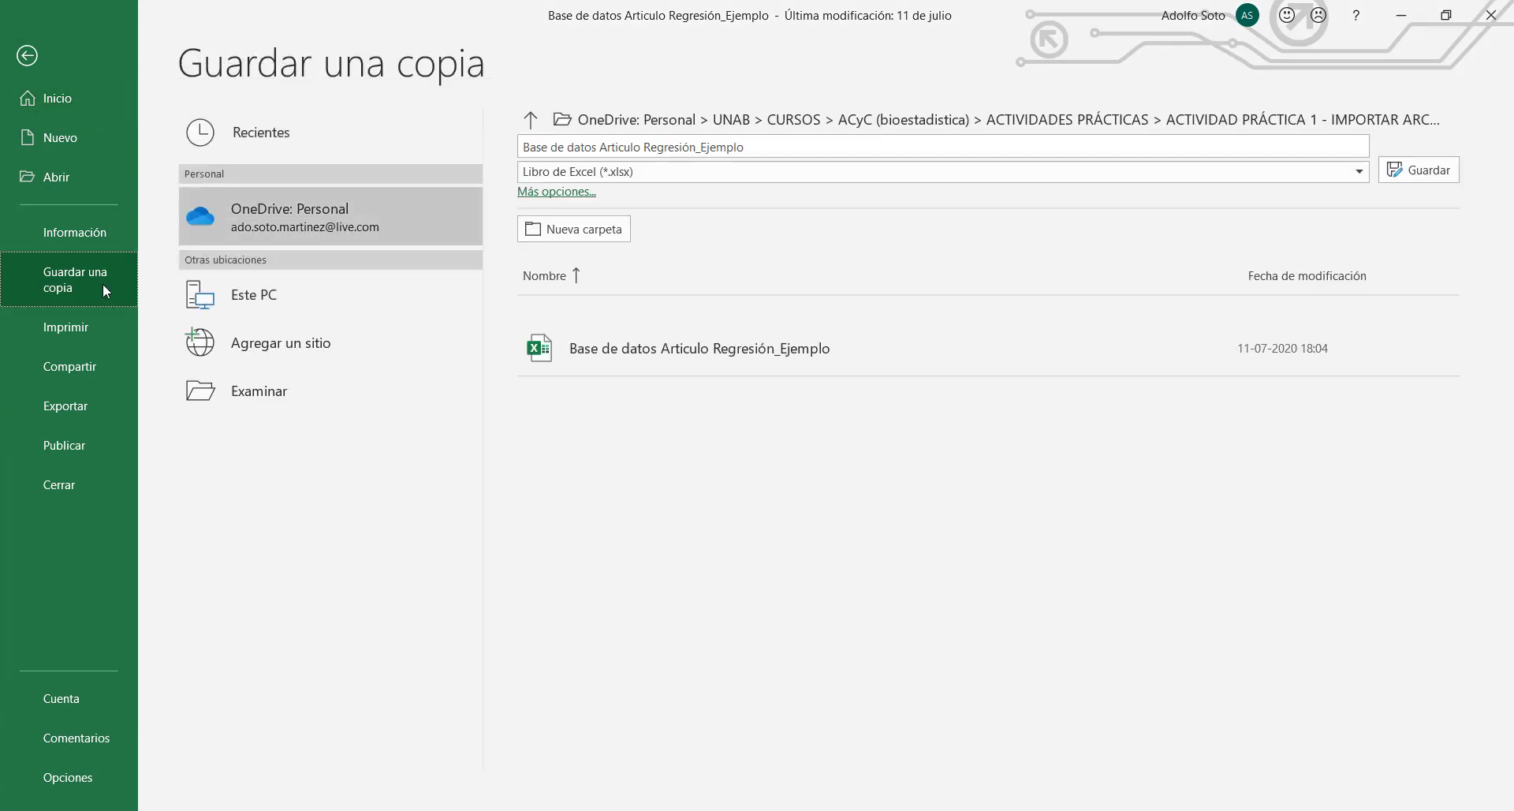
click(668, 174)
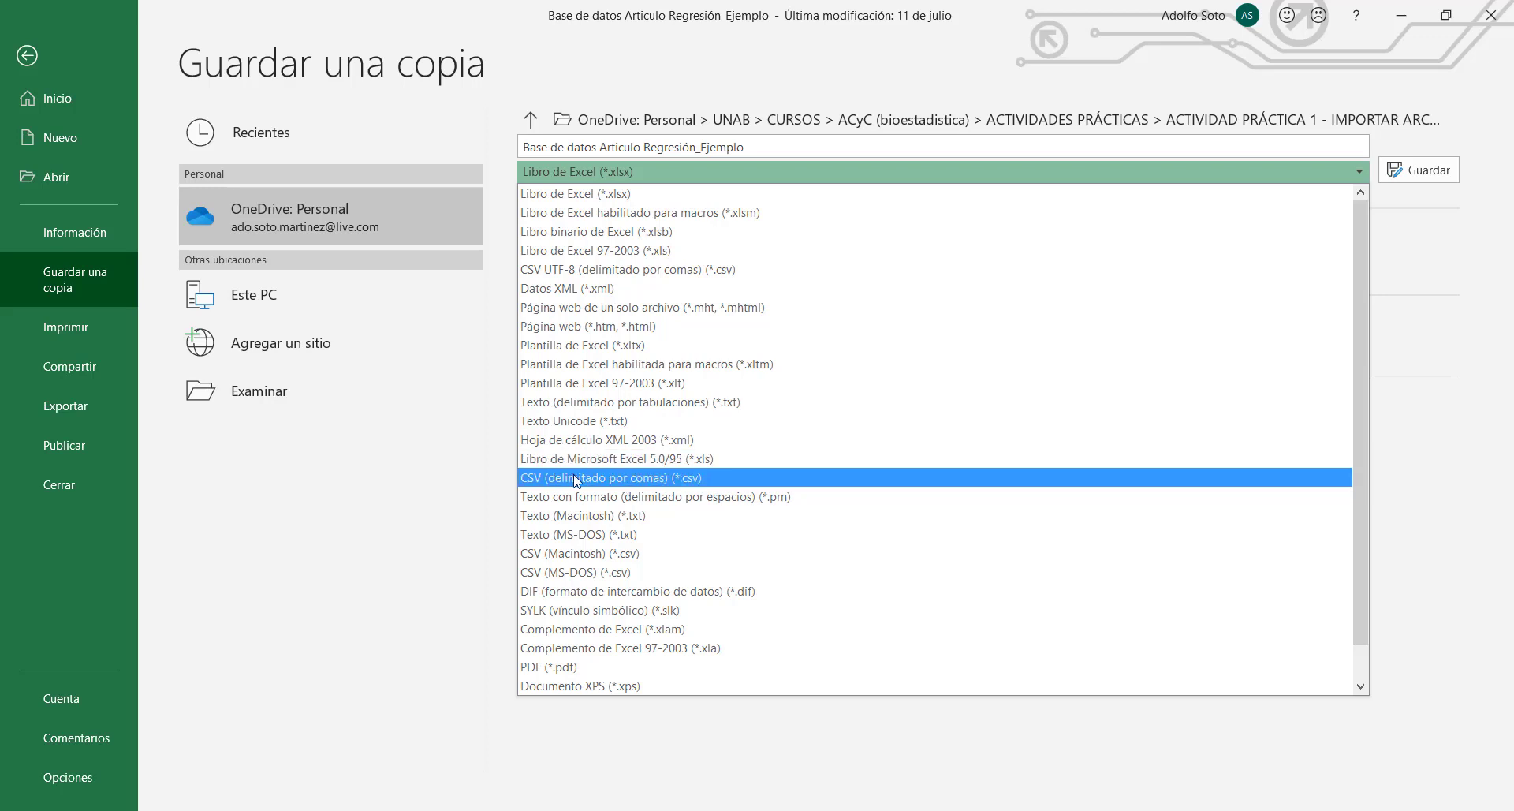
click(676, 478)
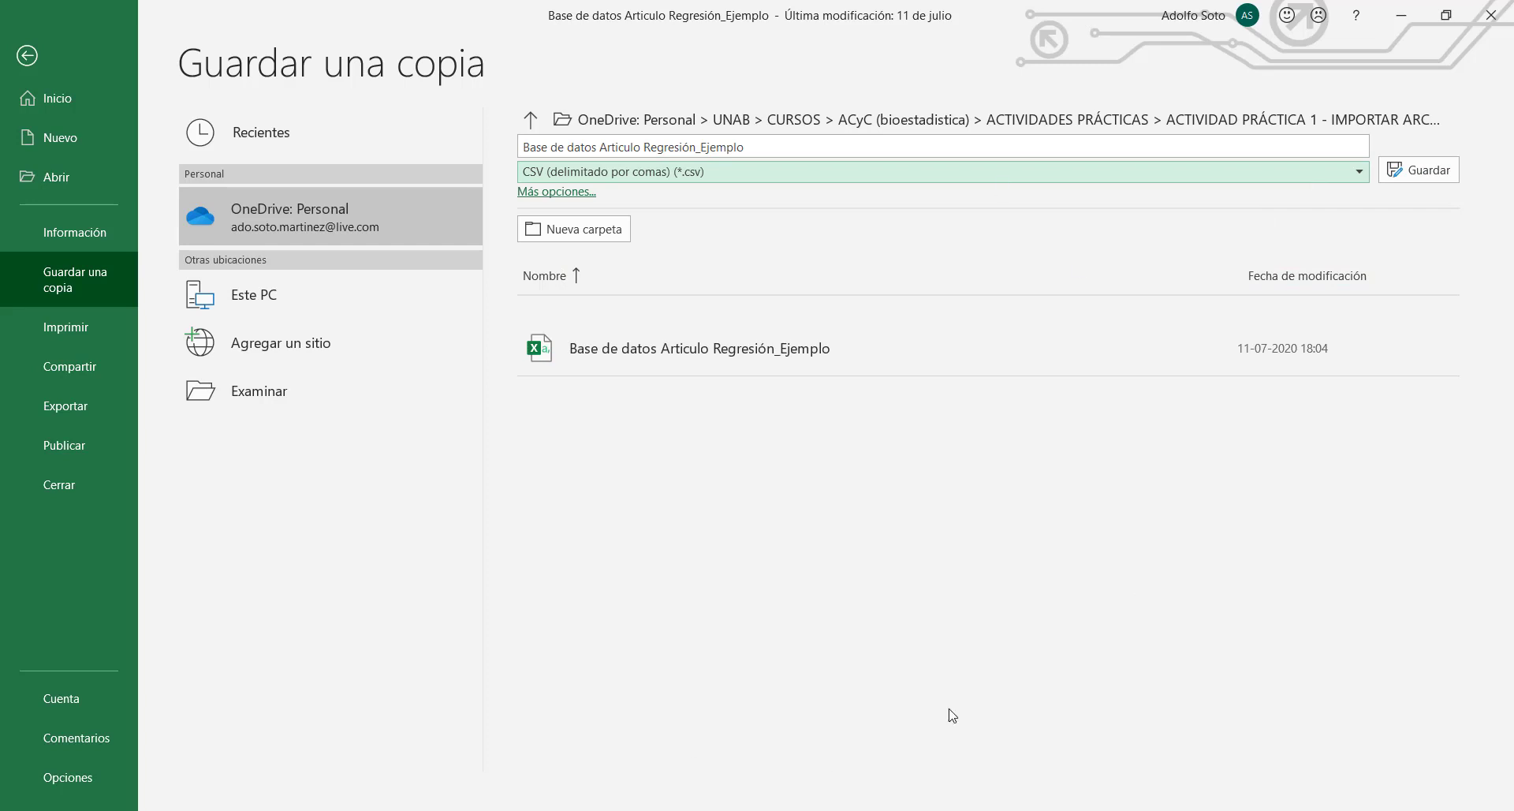
click(27, 55)
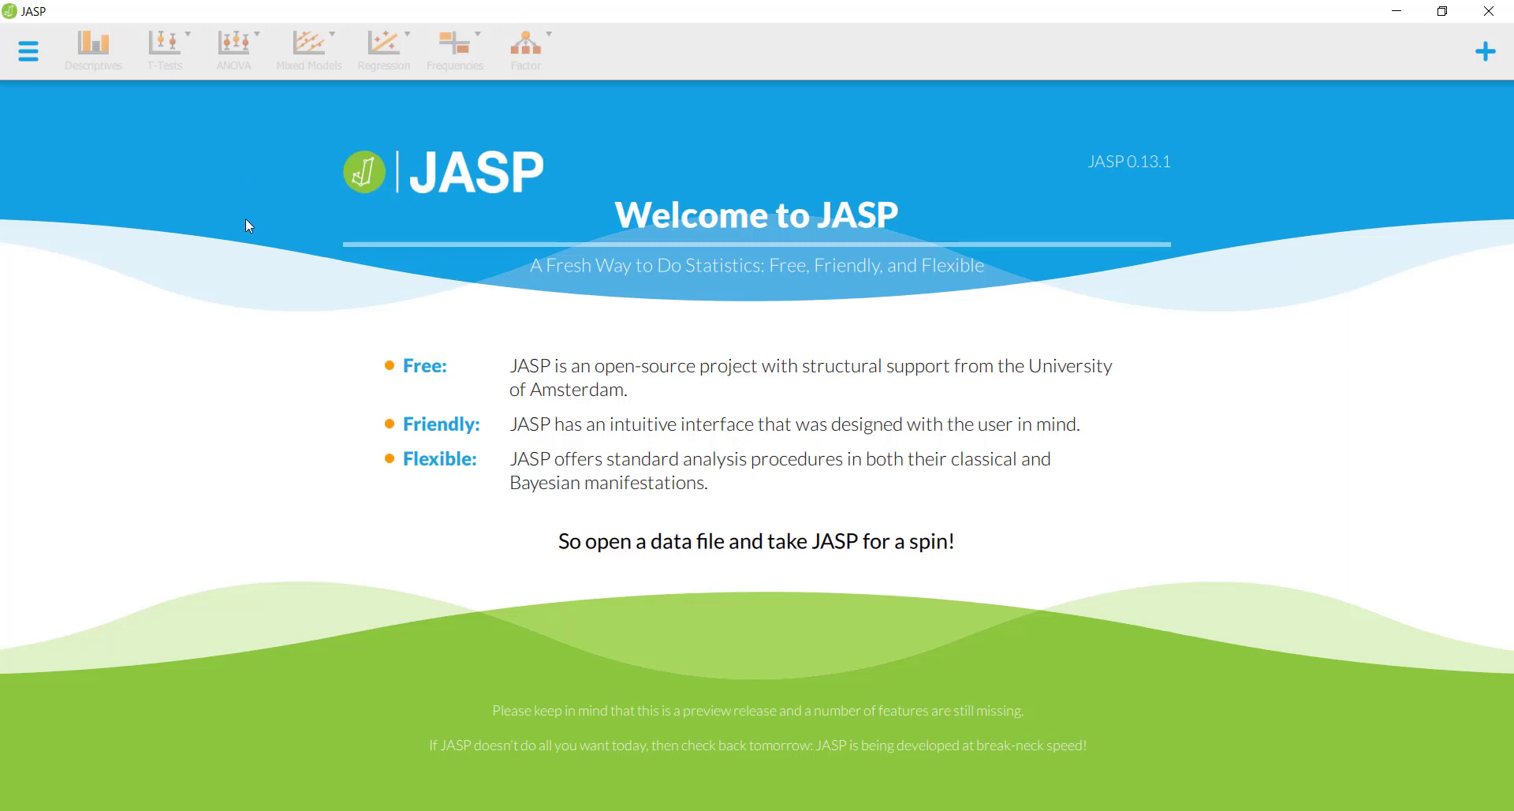
Switch to JASP and look through the recent files and the example categories of the Data Library
click(26, 54)
click(46, 101)
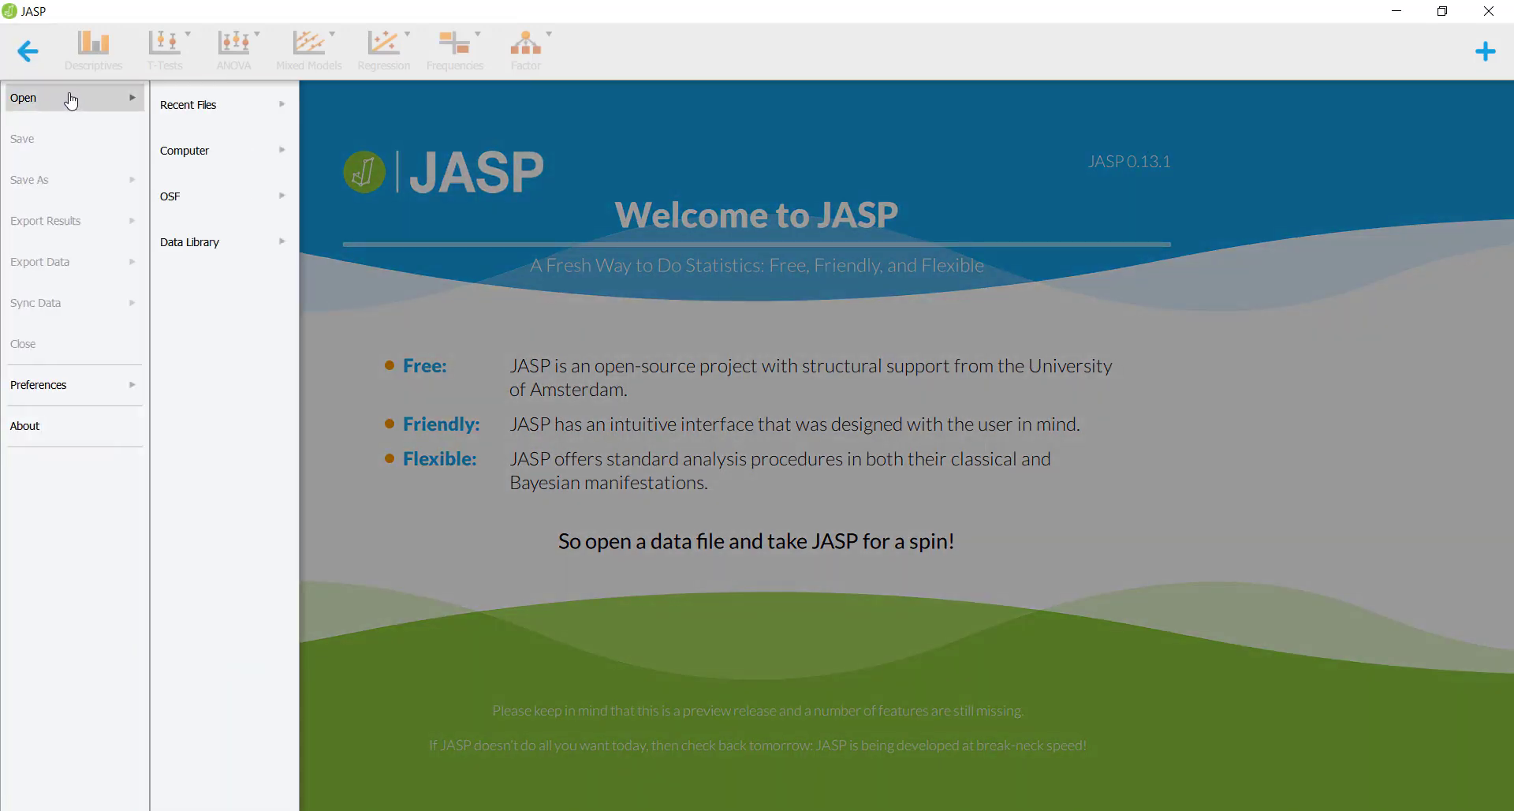
click(190, 110)
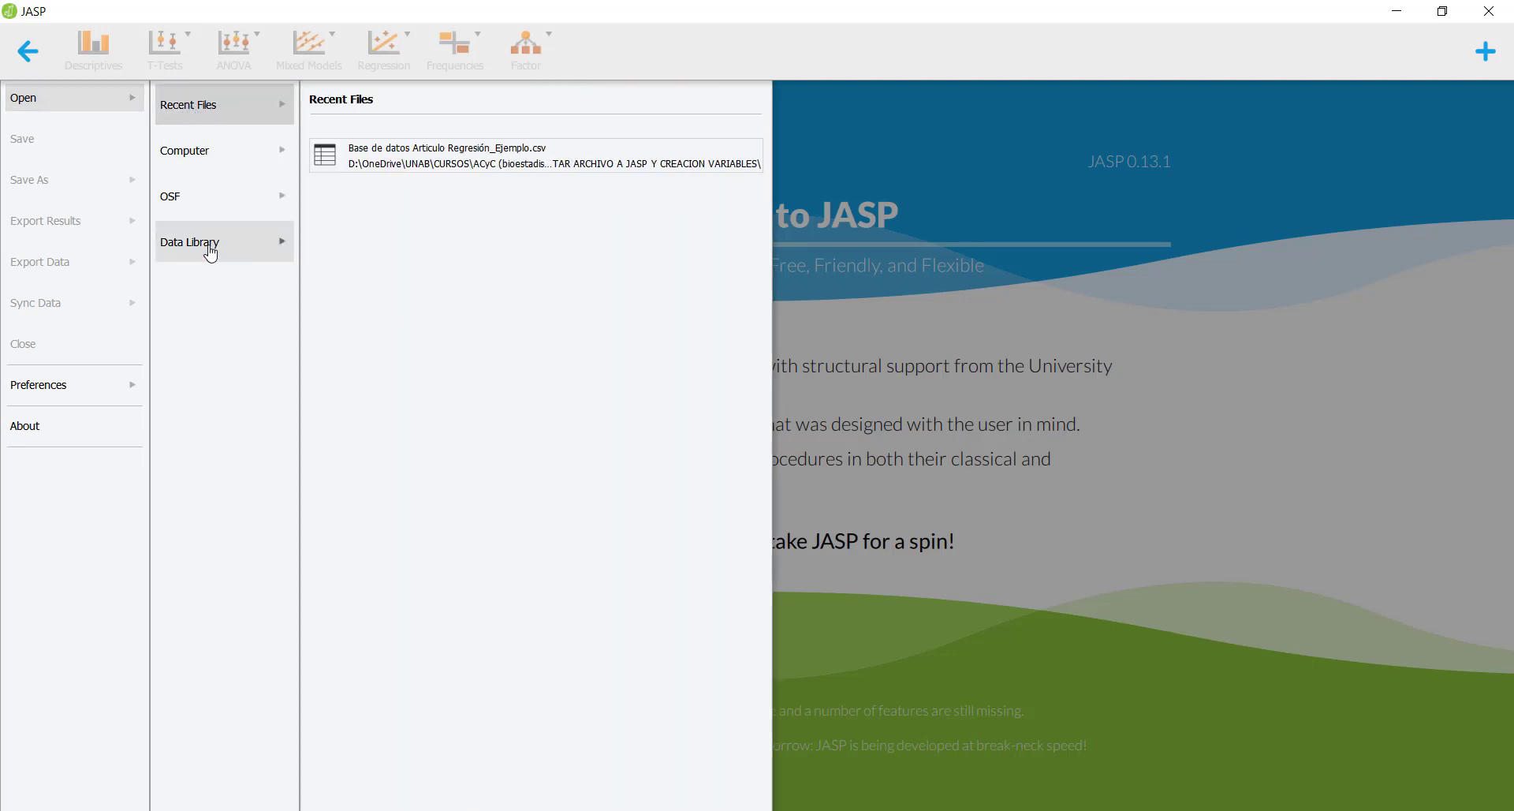
click(190, 264)
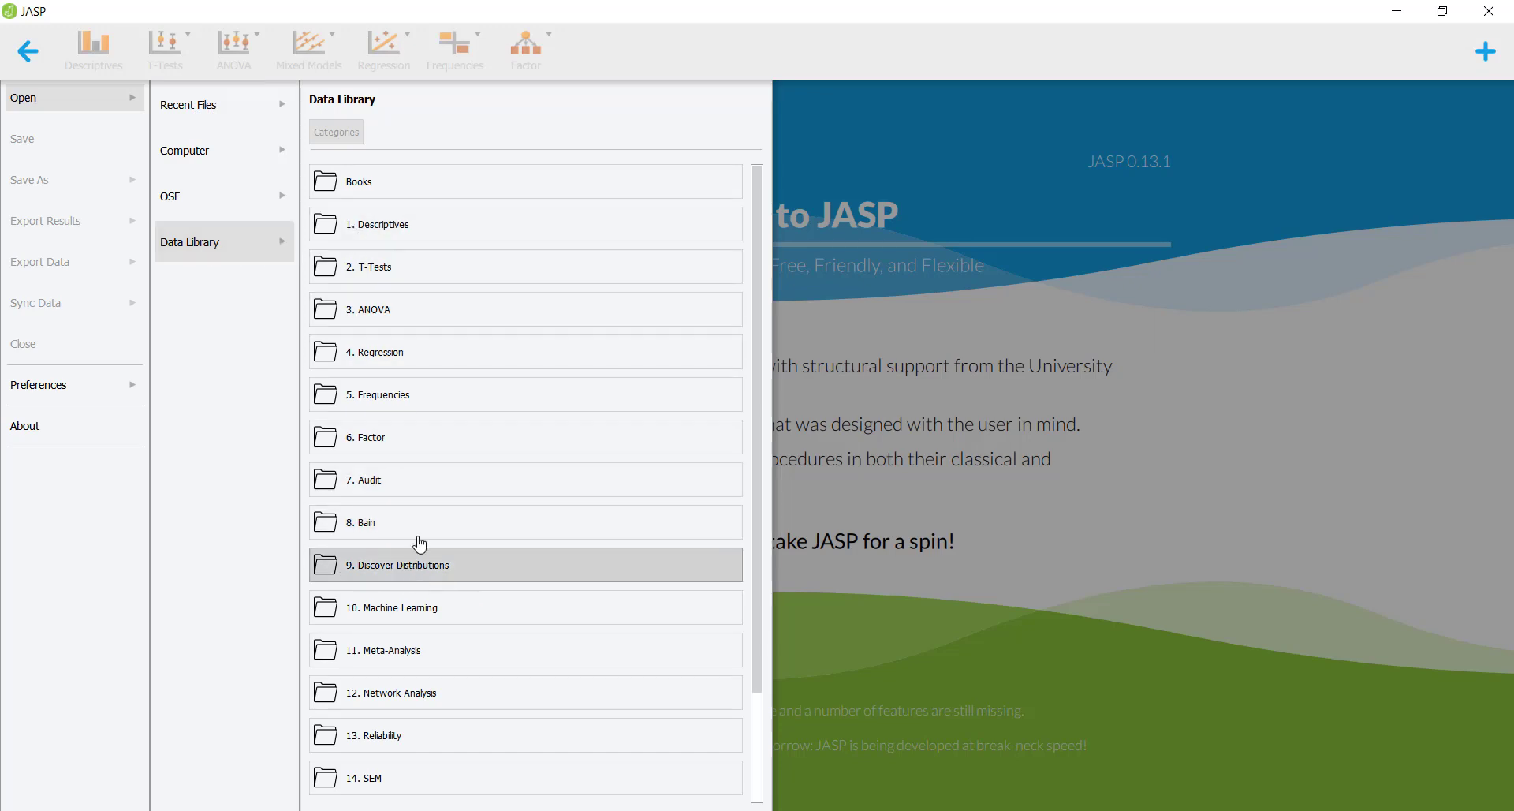
scroll(389, 578, down, 2)
scroll(371, 568, up, 2)
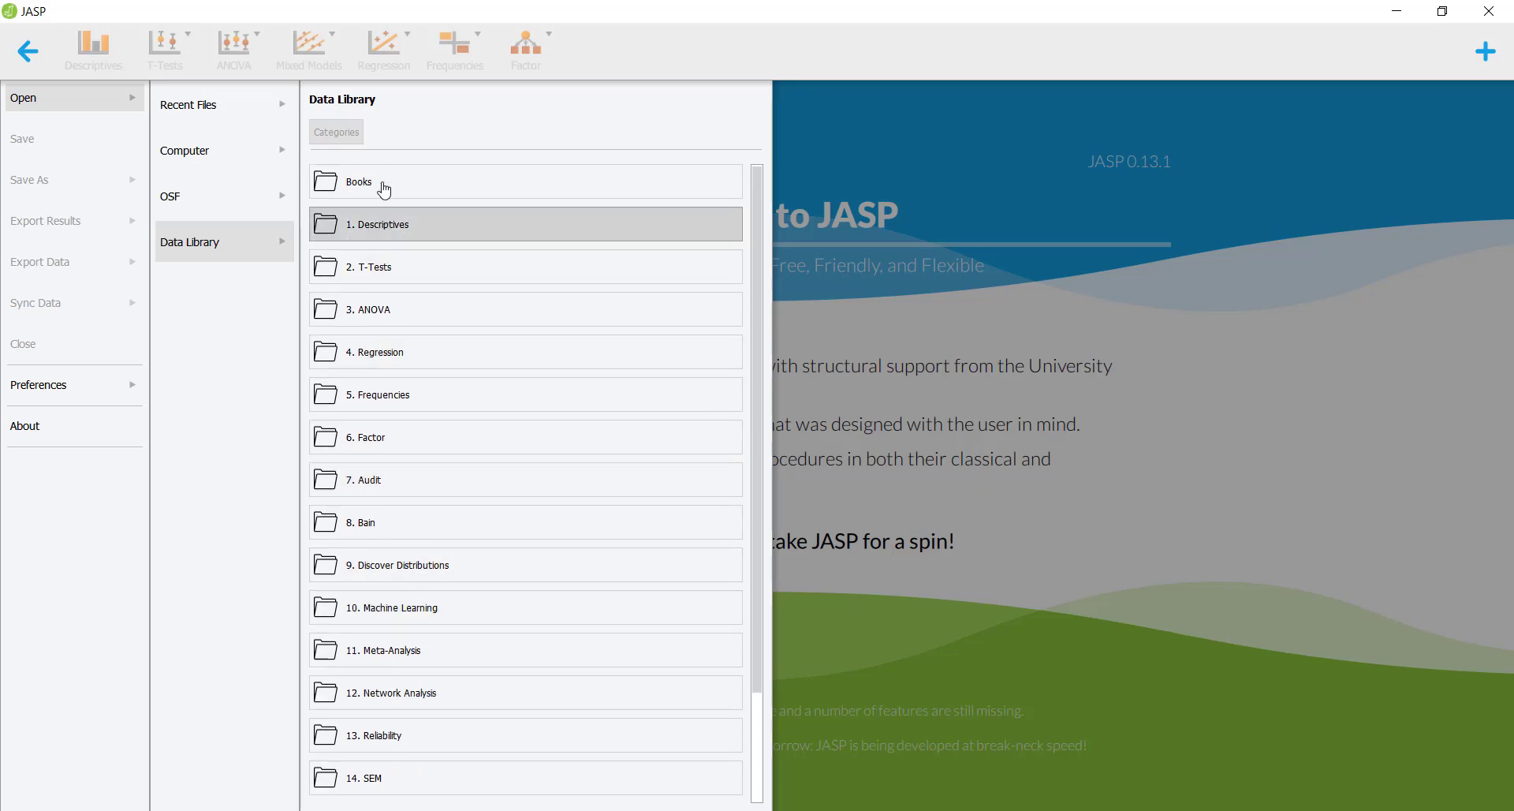
scroll(418, 631, down, 2)
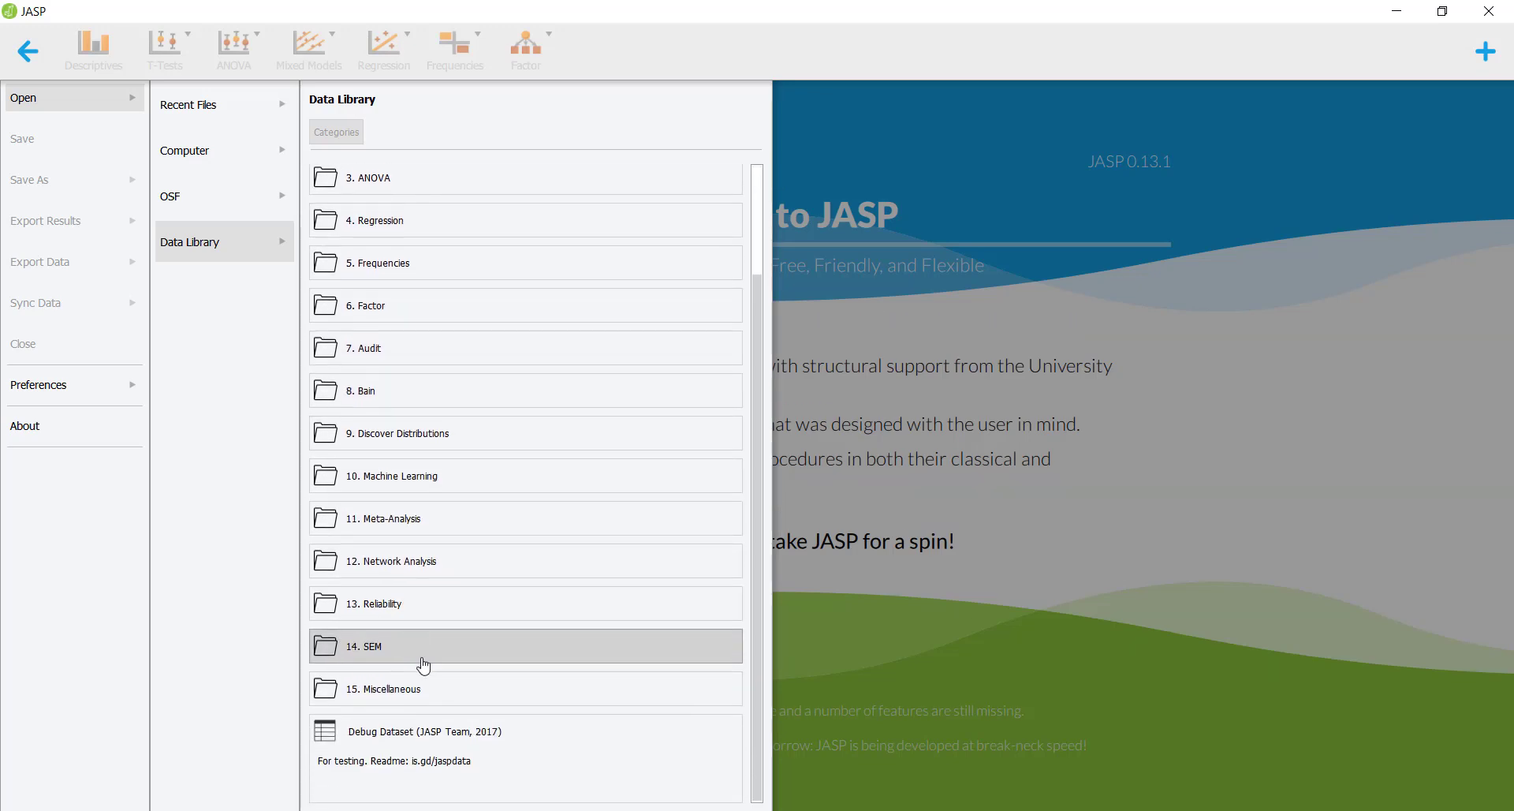
scroll(422, 670, up, 3)
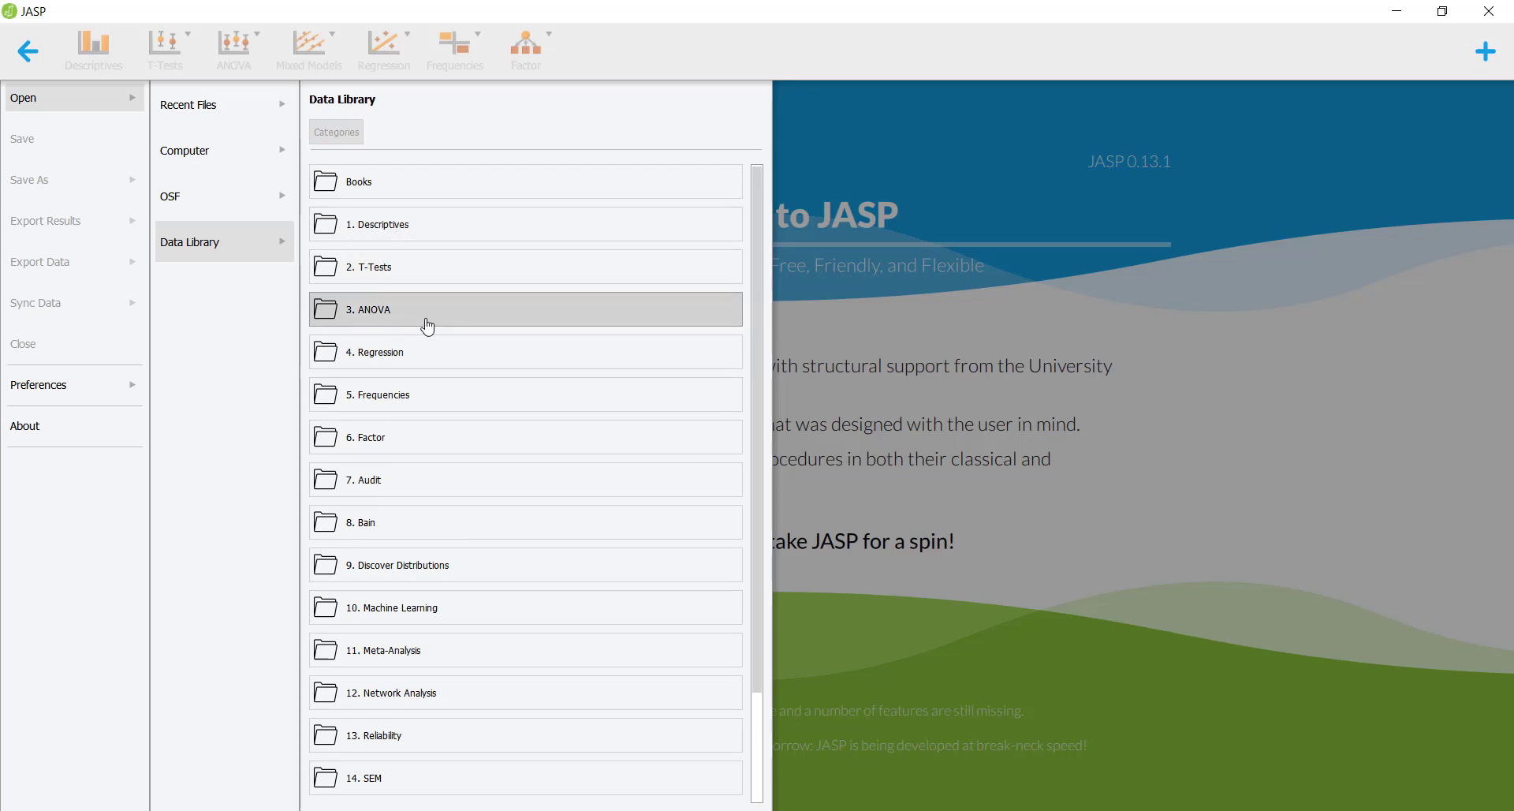
scroll(442, 485, down, 2)
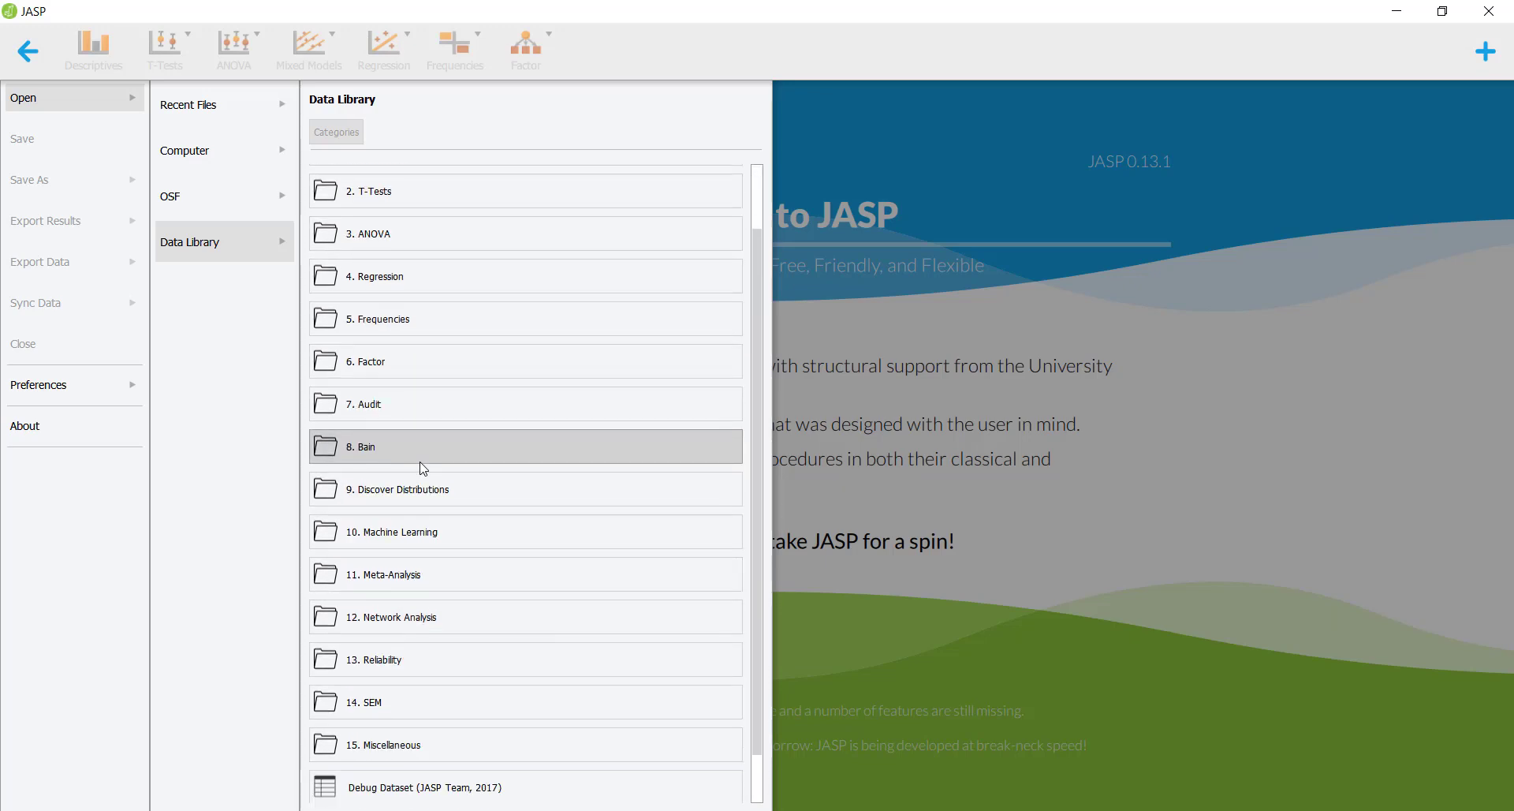
scroll(414, 466, up, 2)
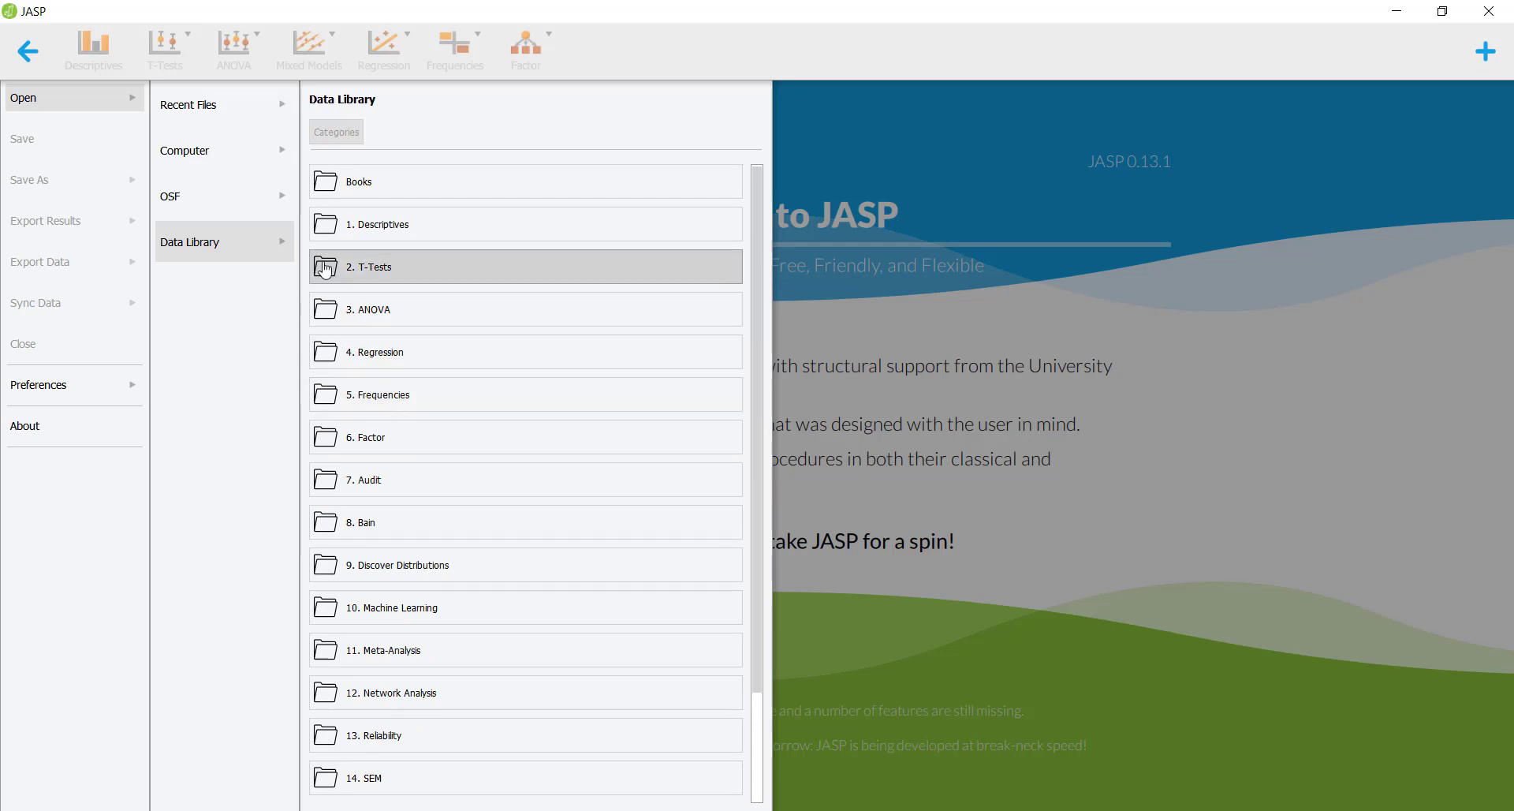
Open the data file Base de datos Articulo Regresión_Ejemplo from the ACTIVIDAD PRÁCTICA 1 folder on the computer
click(231, 118)
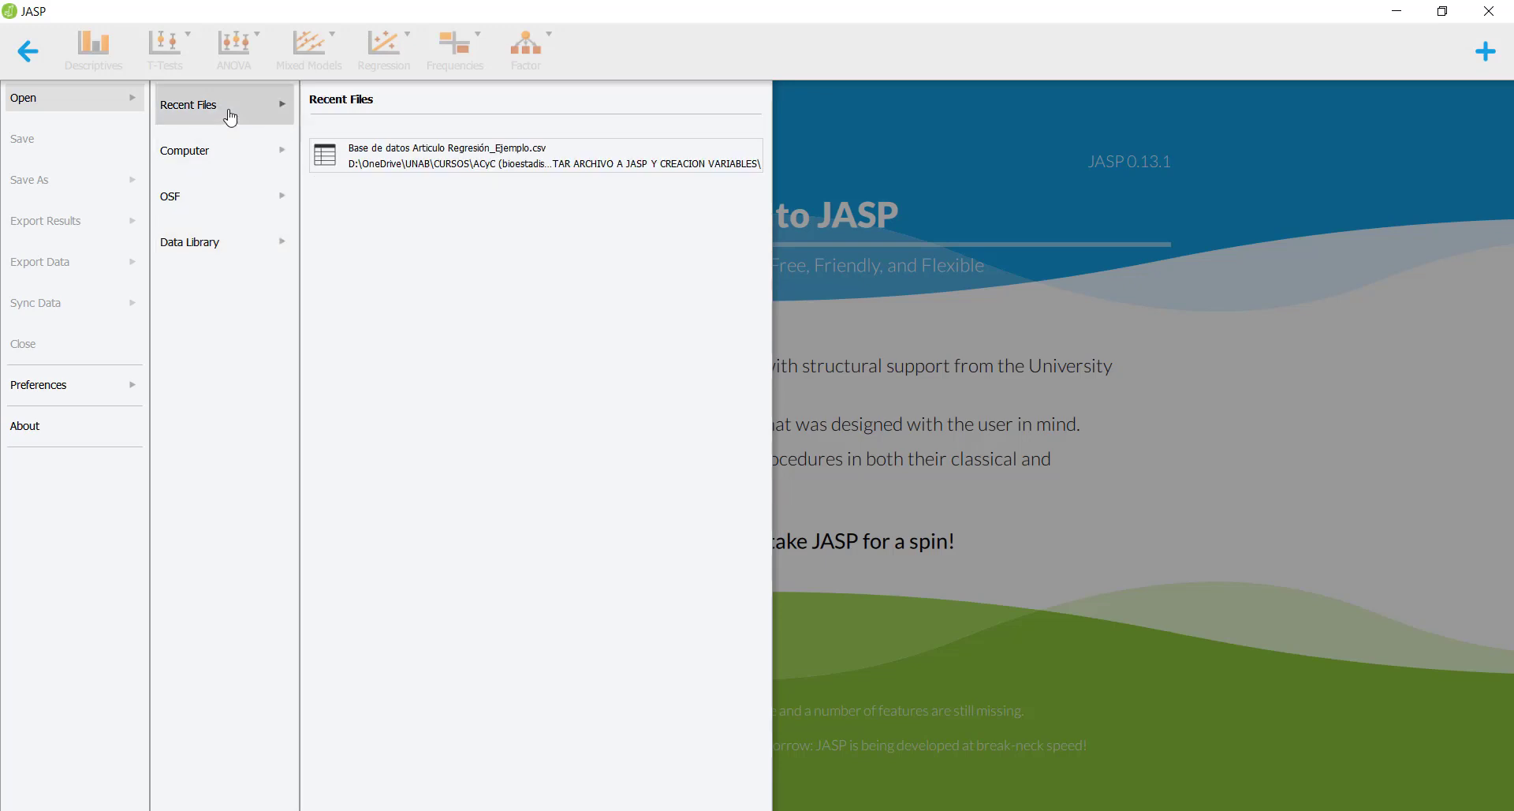
click(238, 151)
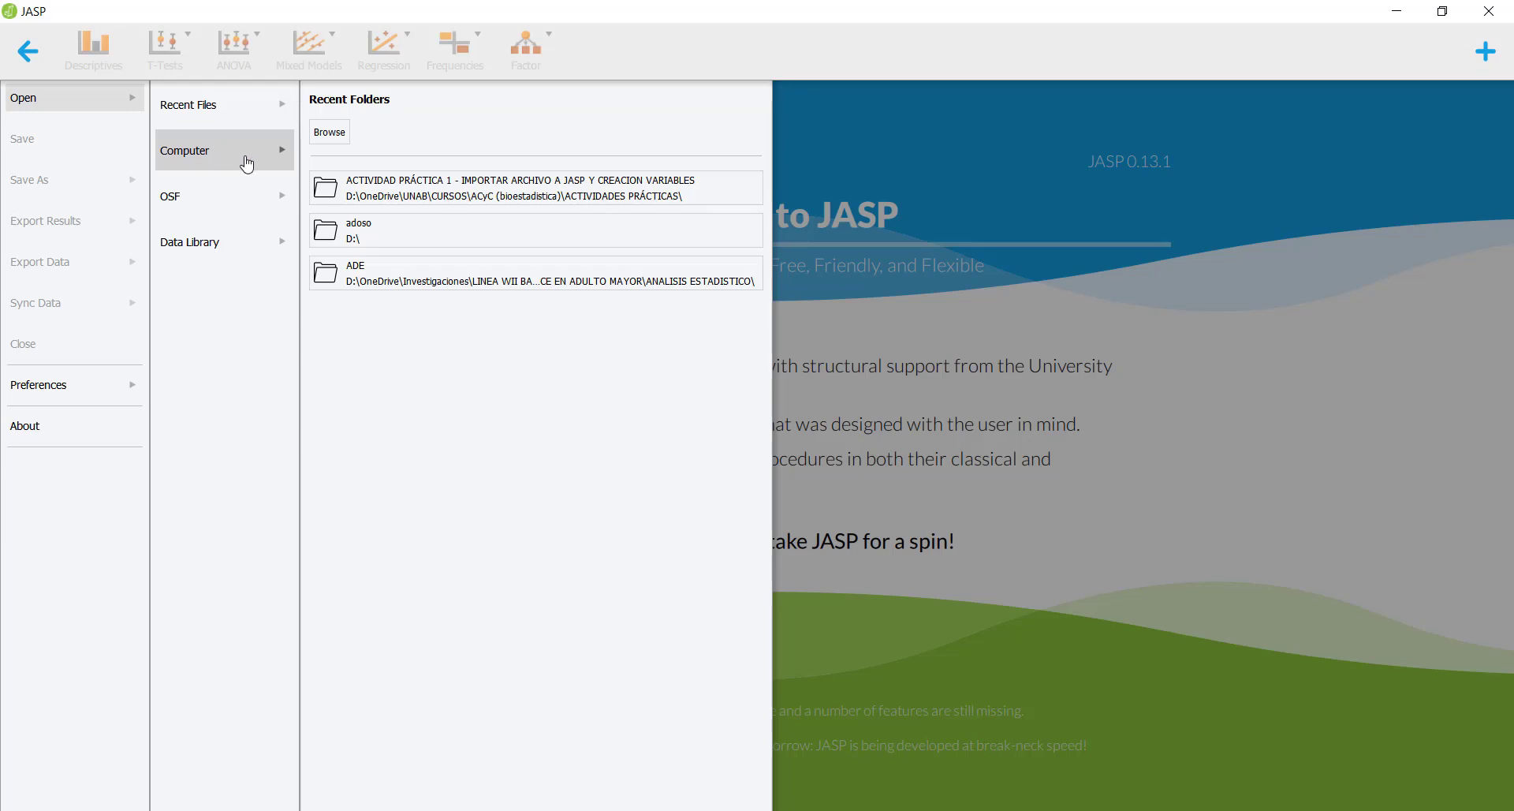
key(Tab)
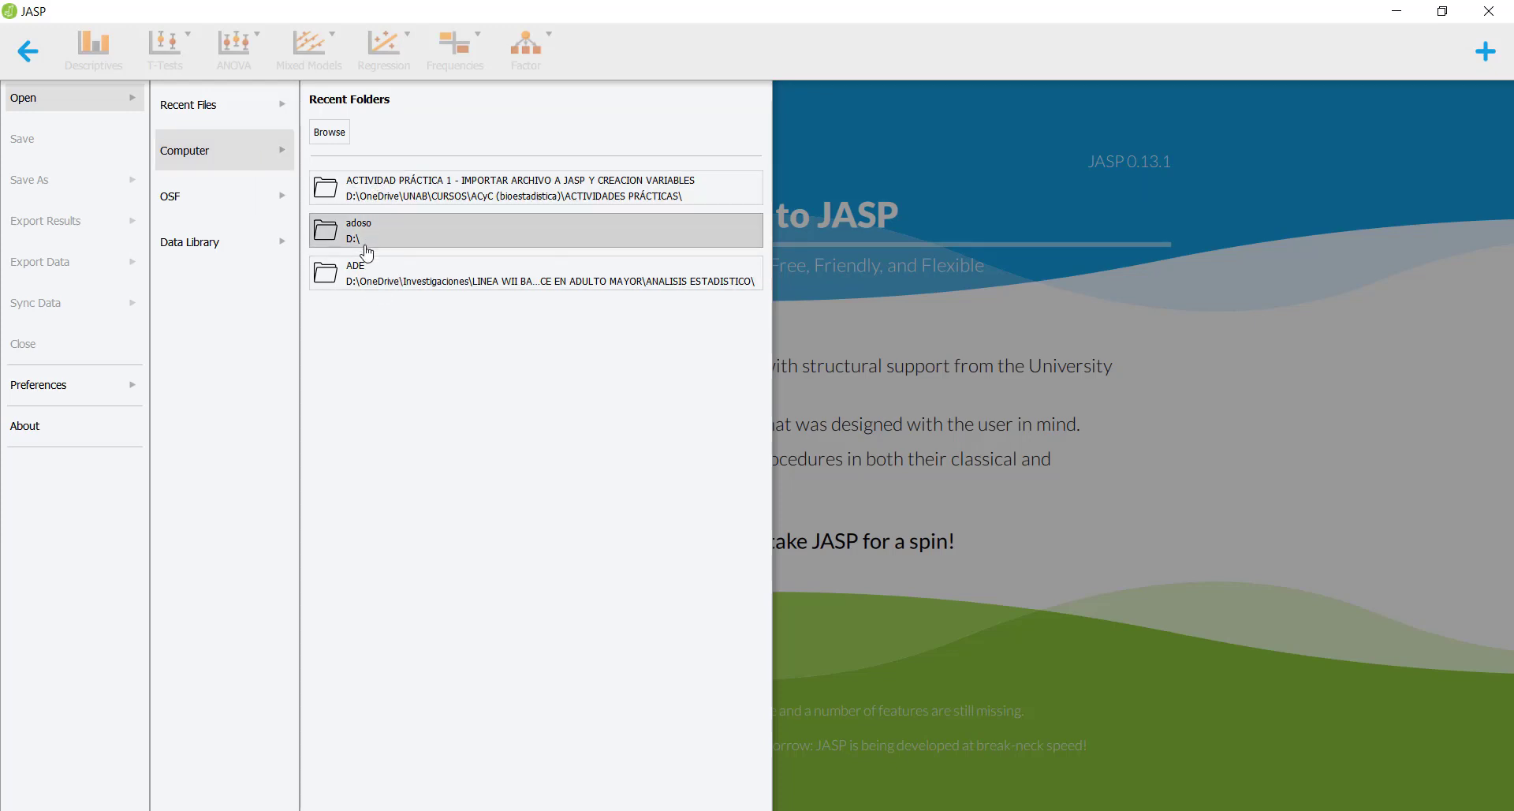
click(332, 135)
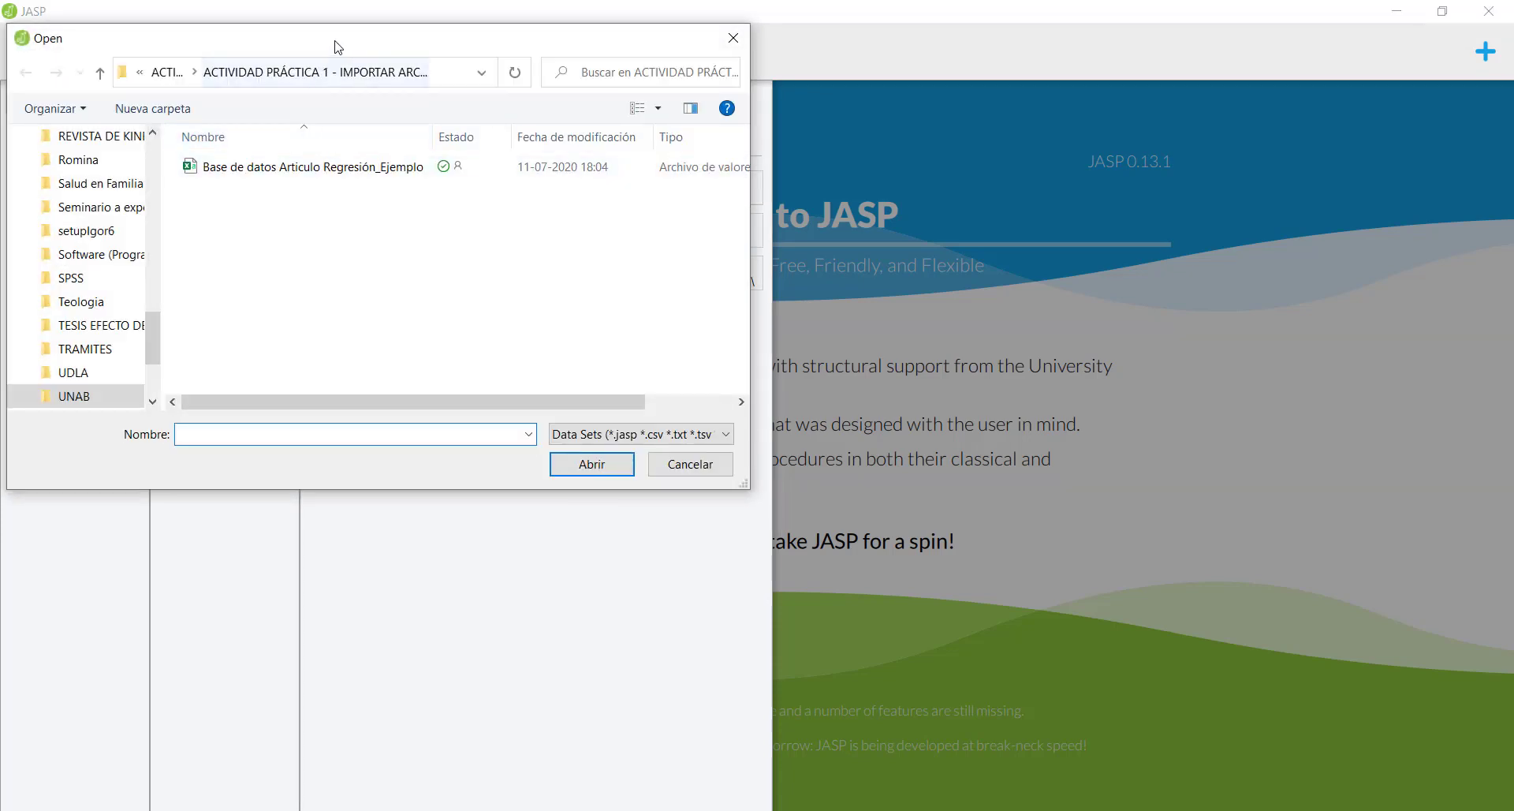
drag(338, 47, 476, 62)
scroll(259, 296, down, 1)
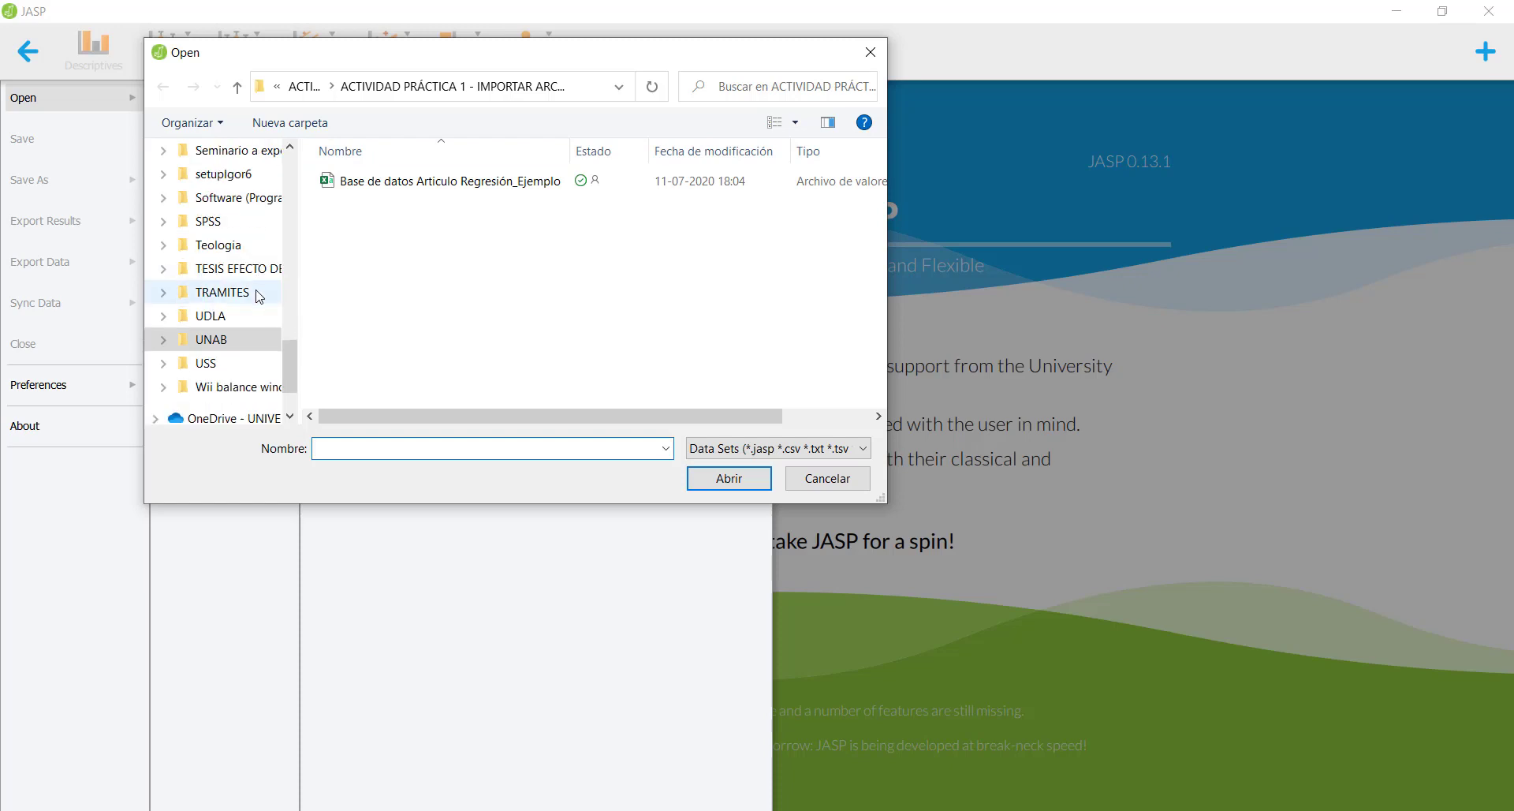
scroll(259, 292, up, 1)
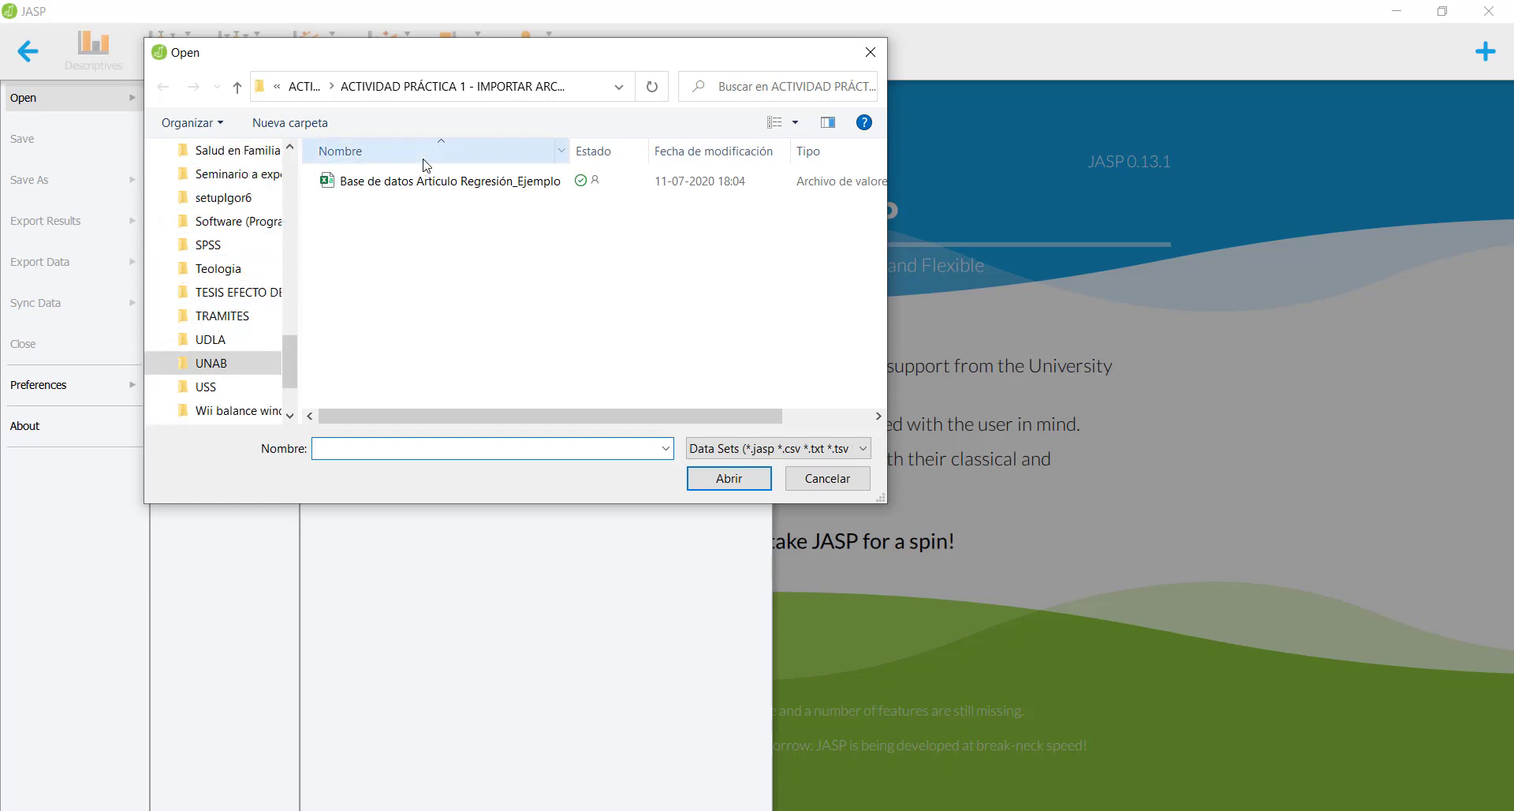
click(430, 188)
drag(472, 60, 449, 86)
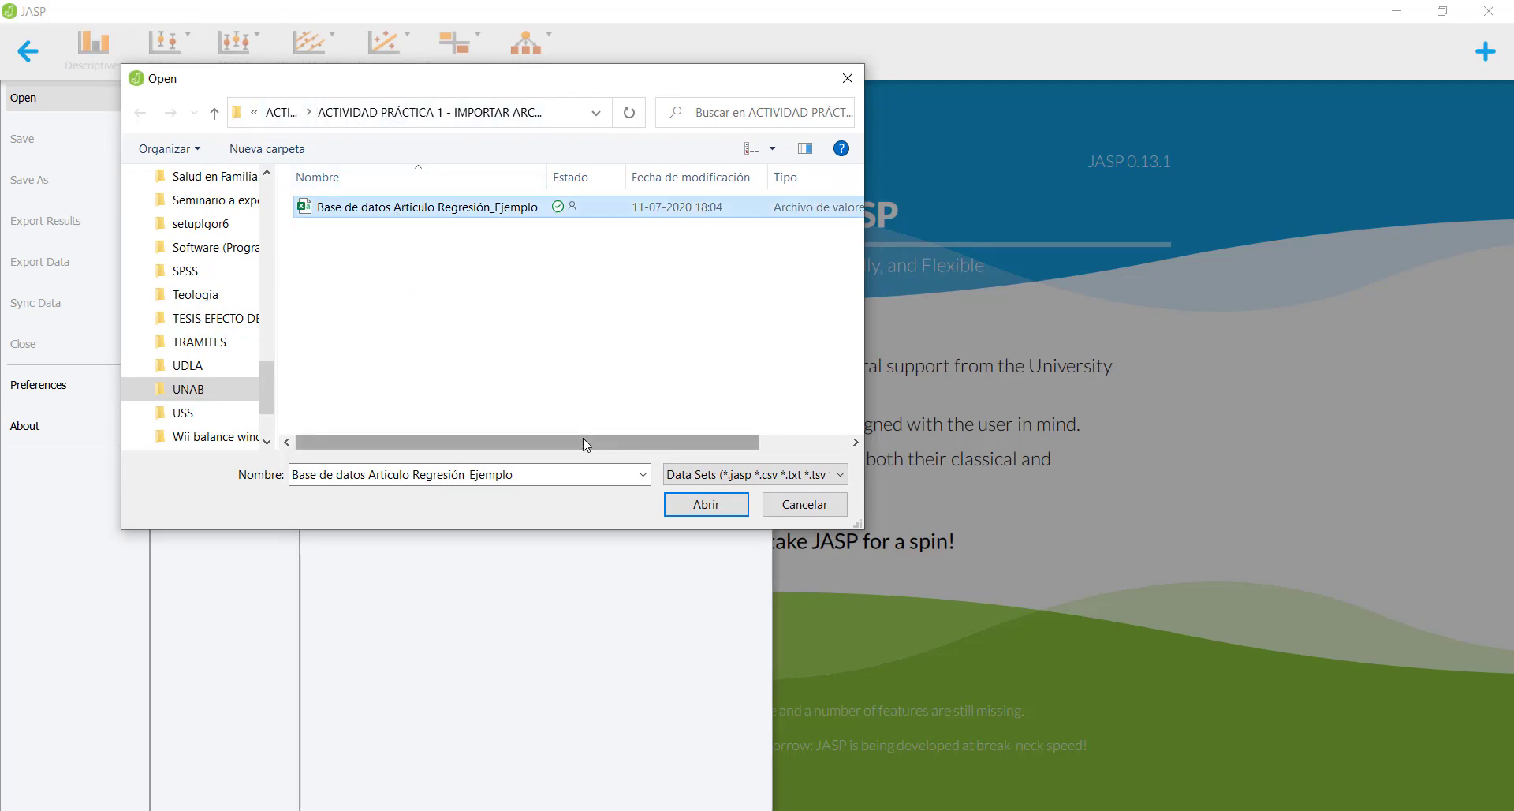
mouse_move(585, 438)
mouse_down()
mouse_move(694, 447)
mouse_move(557, 442)
mouse_up()
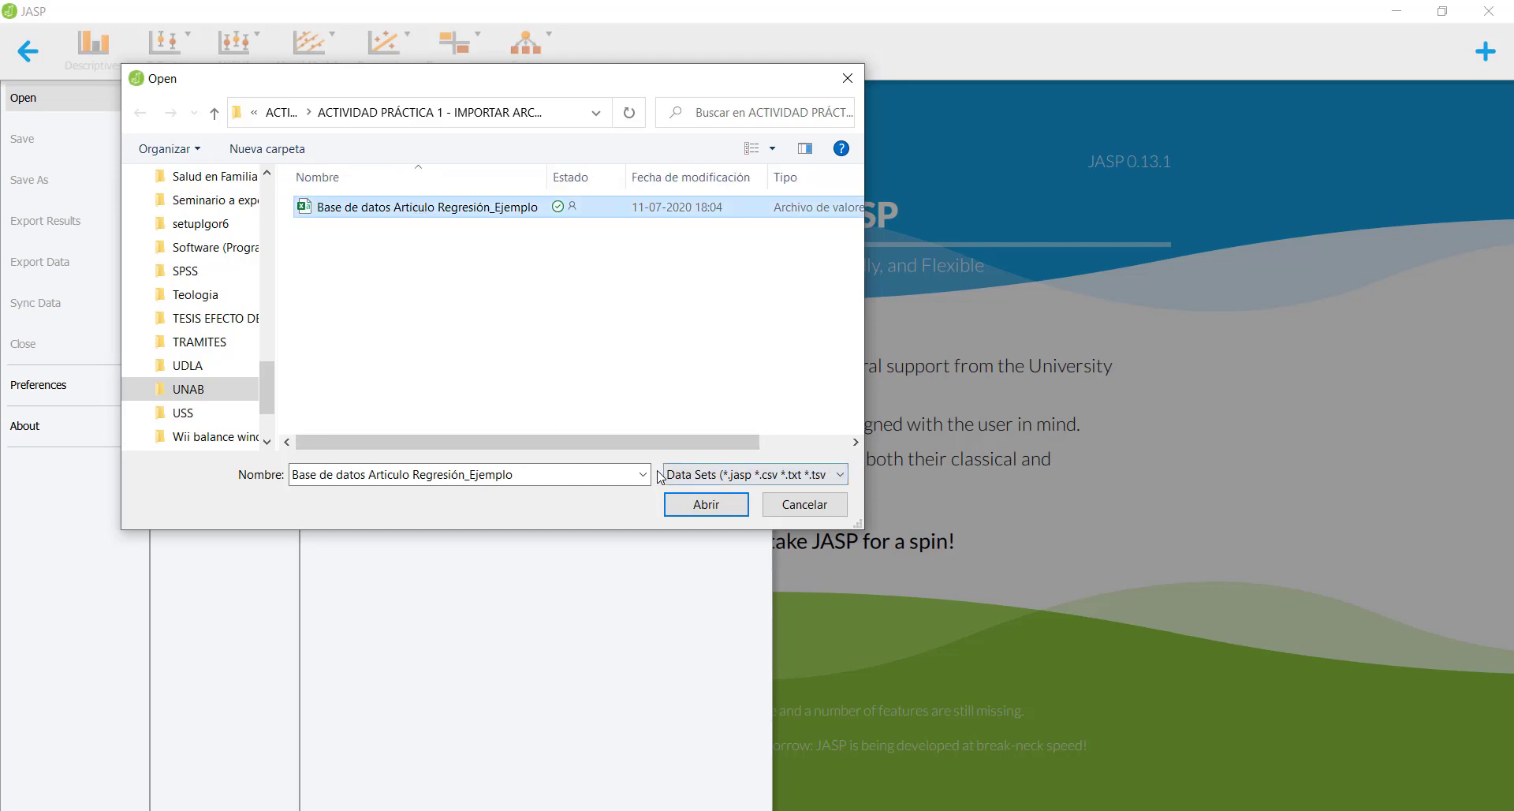
click(692, 507)
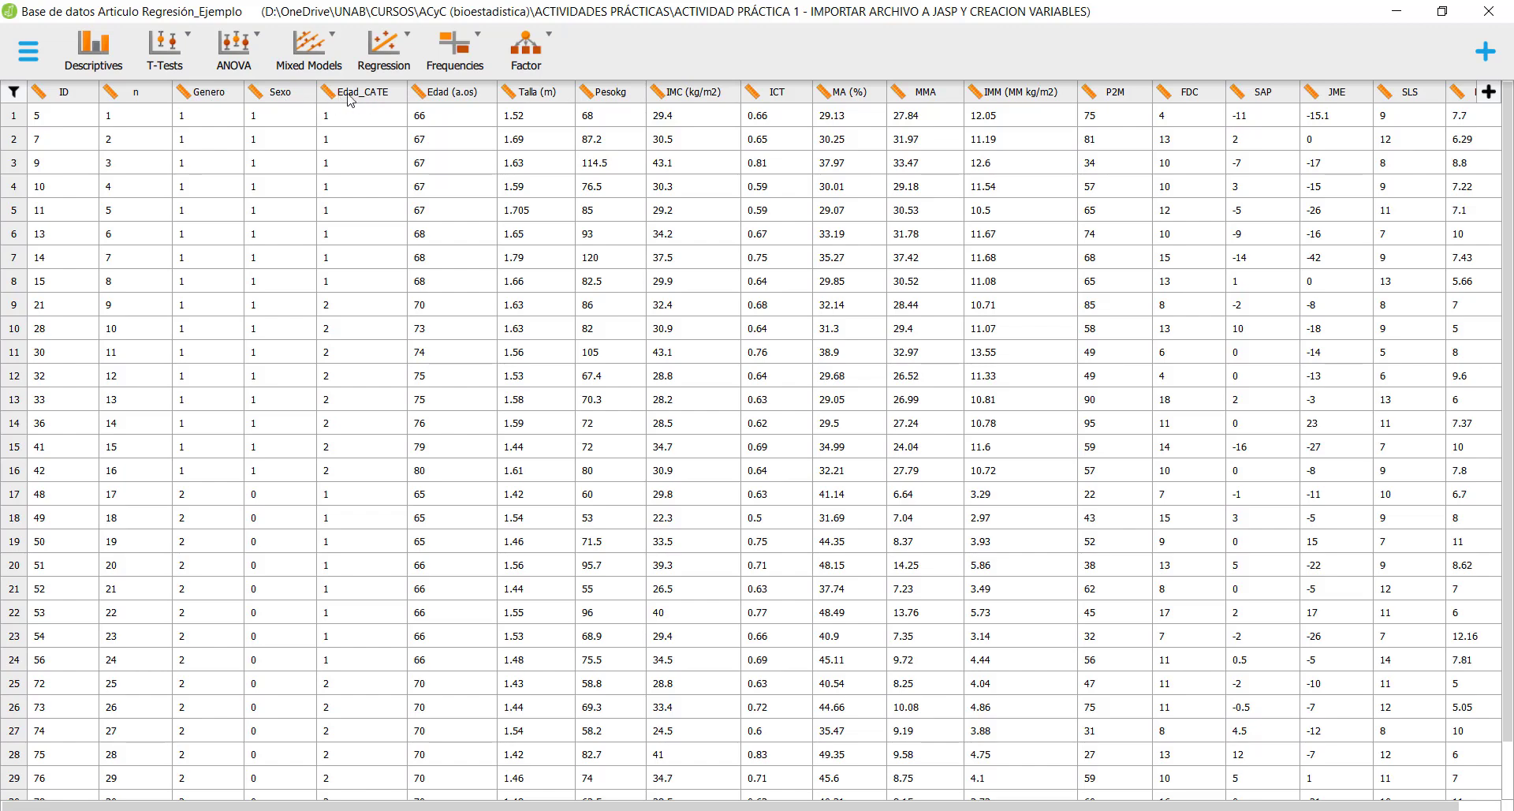
Change the measurement level of the Sexo and Genero variables to Nominal
click(260, 98)
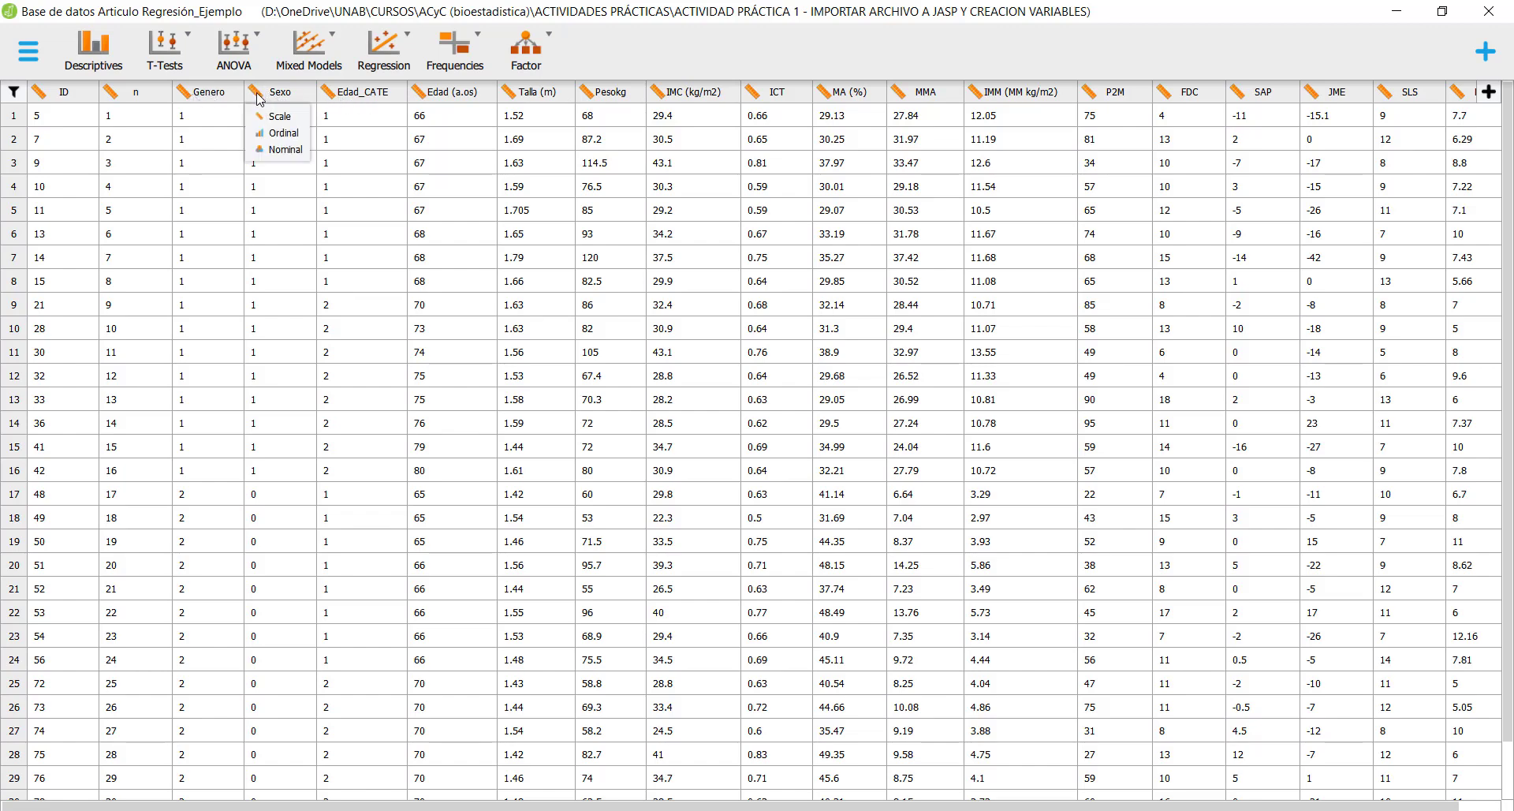
click(283, 150)
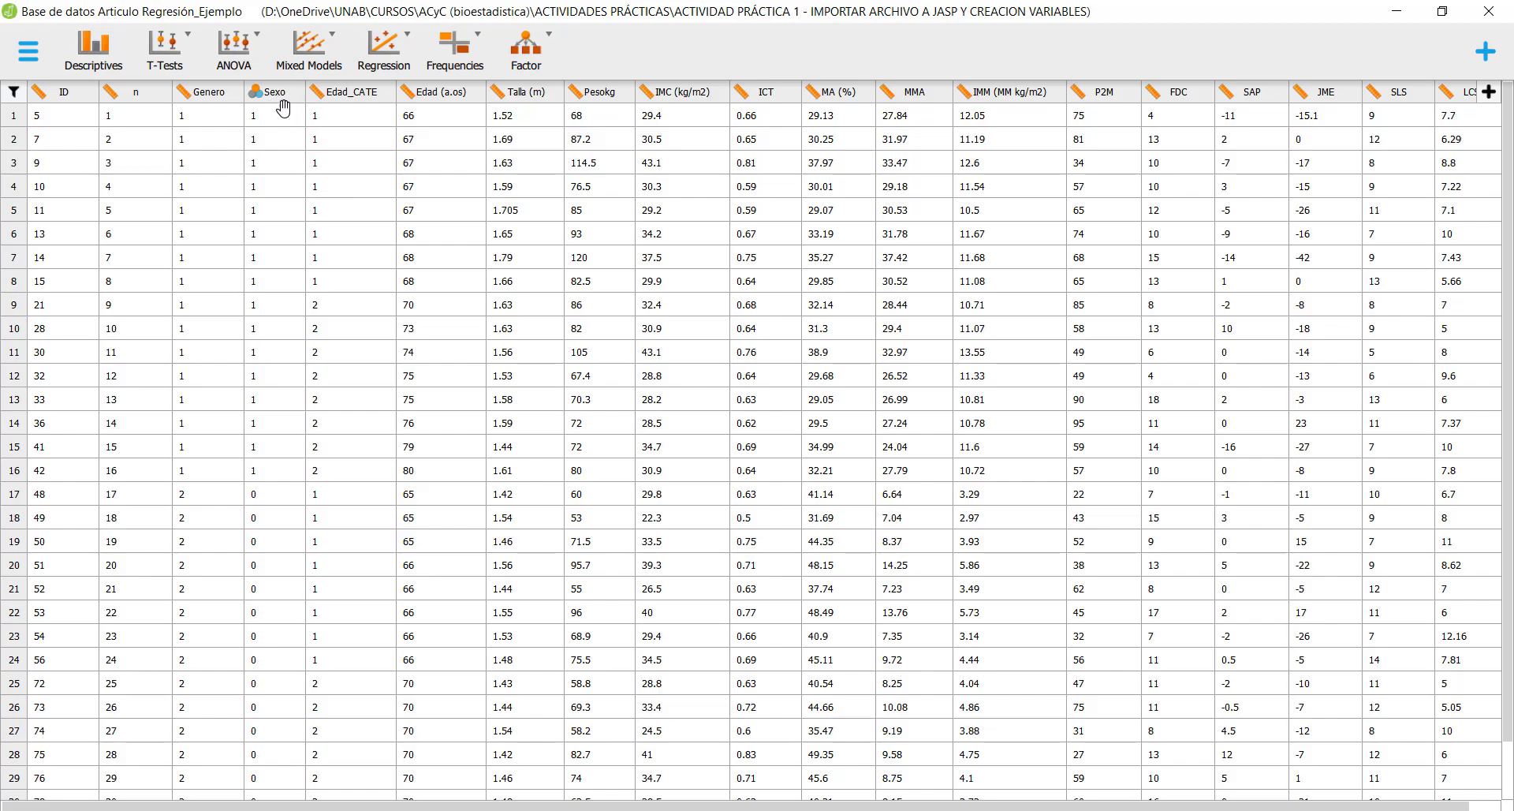
click(190, 98)
click(209, 149)
Open the value labels of the Genero variable and label value 1 as Masculino
scroll(229, 465, down, 1)
scroll(241, 483, up, 1)
scroll(236, 308, down, 1)
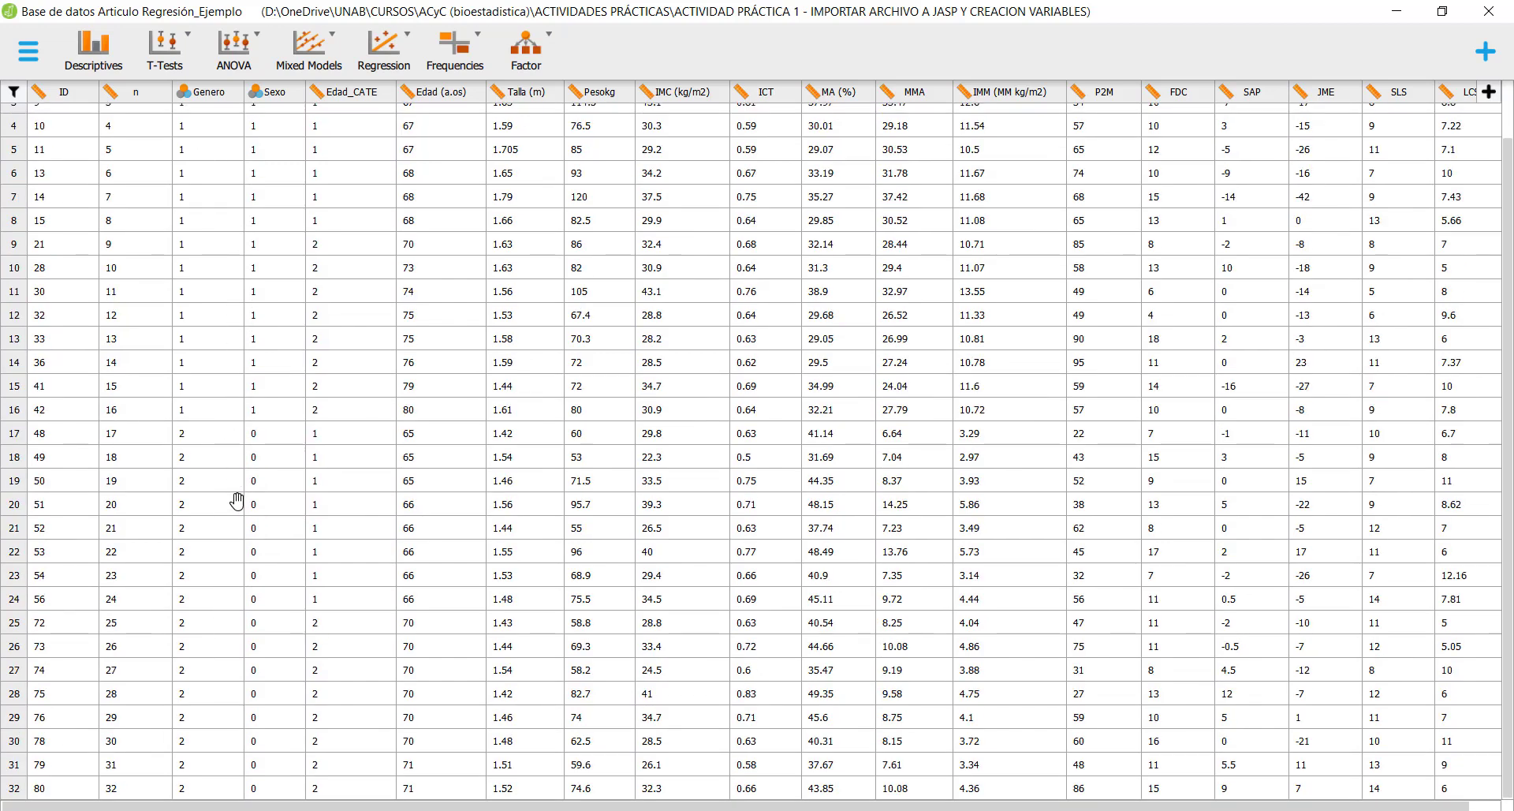
scroll(213, 485, up, 1)
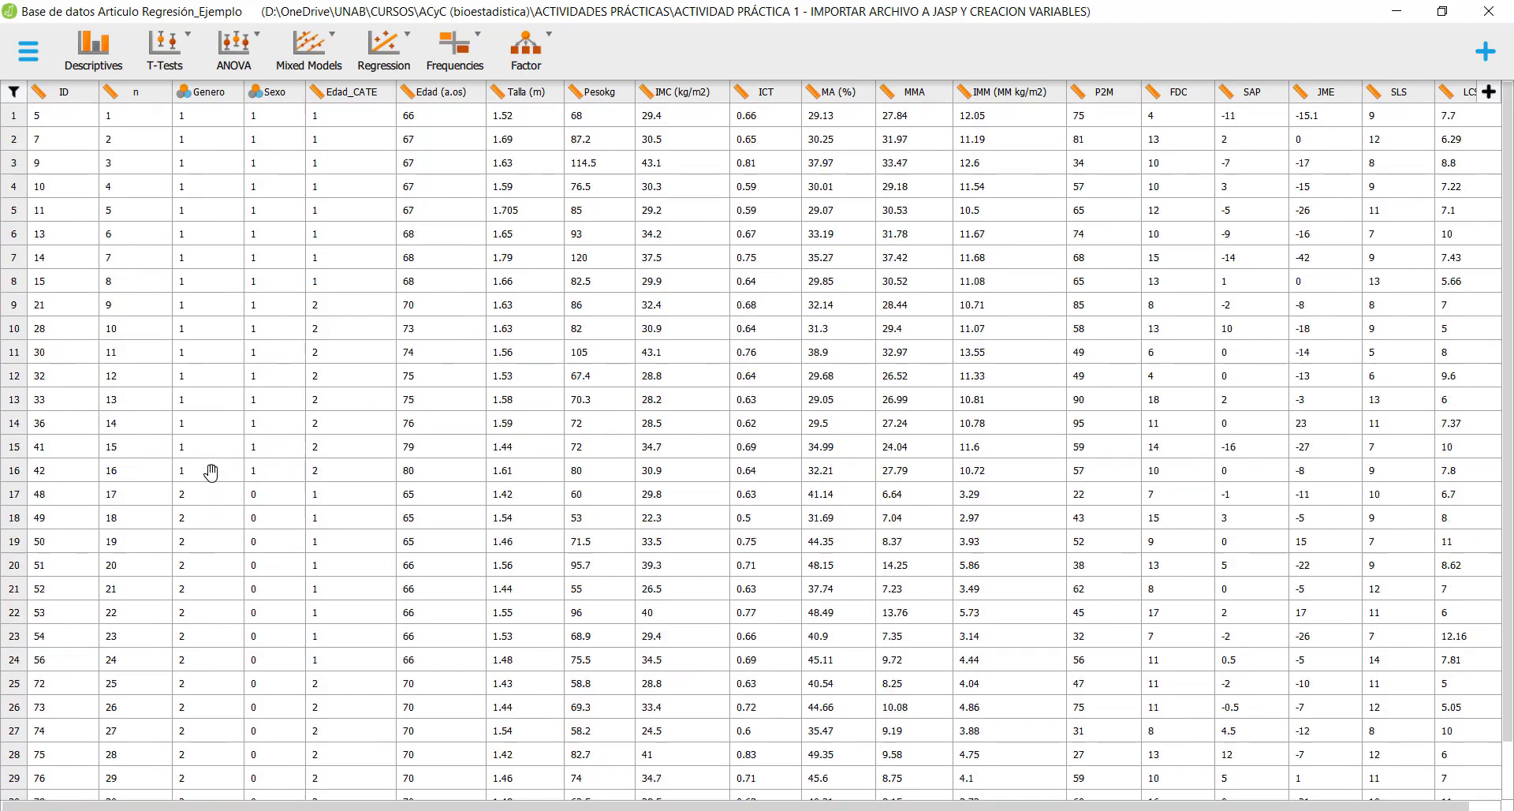
click(187, 95)
click(204, 93)
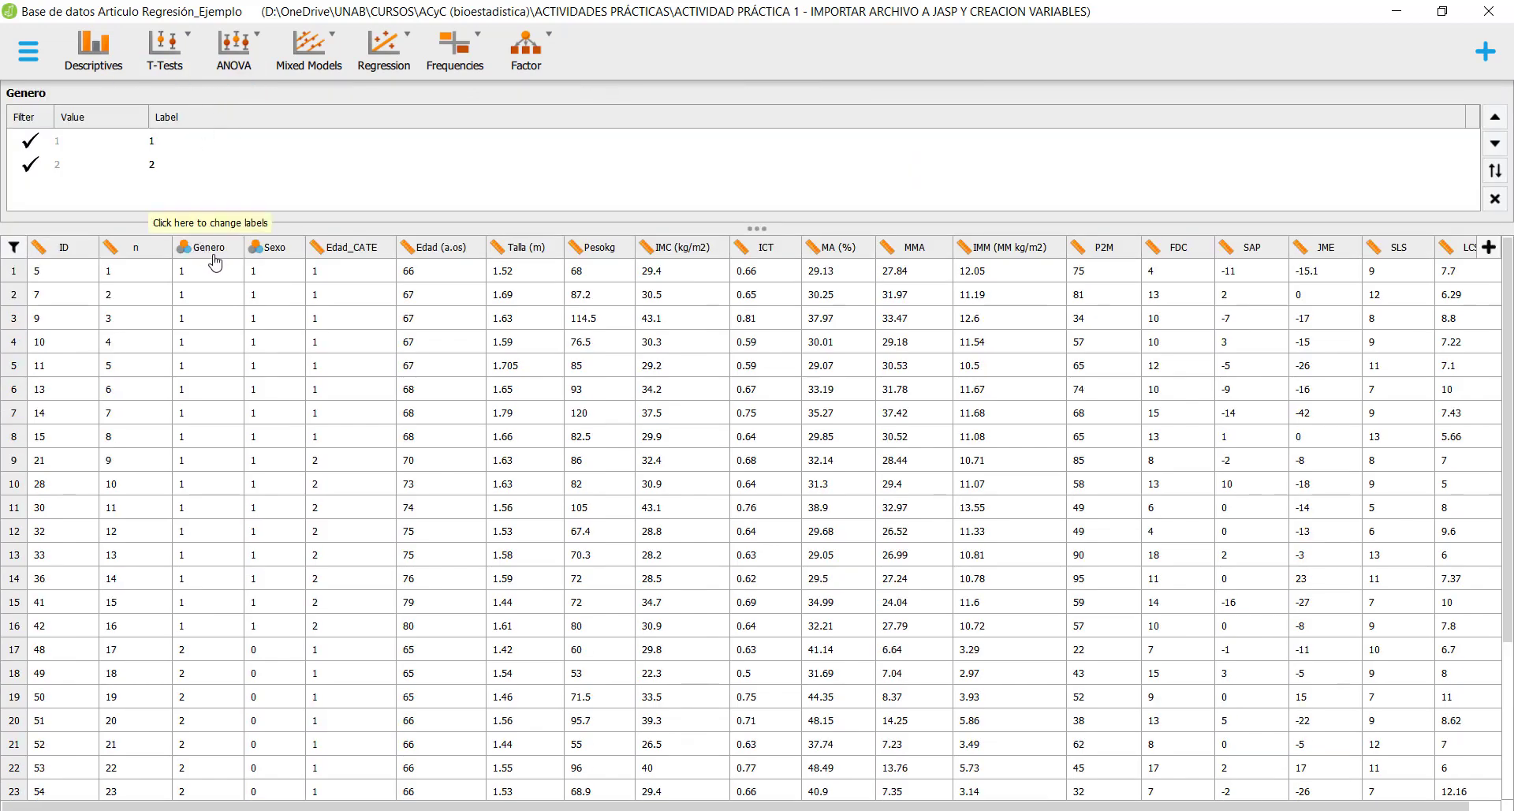
click(162, 145)
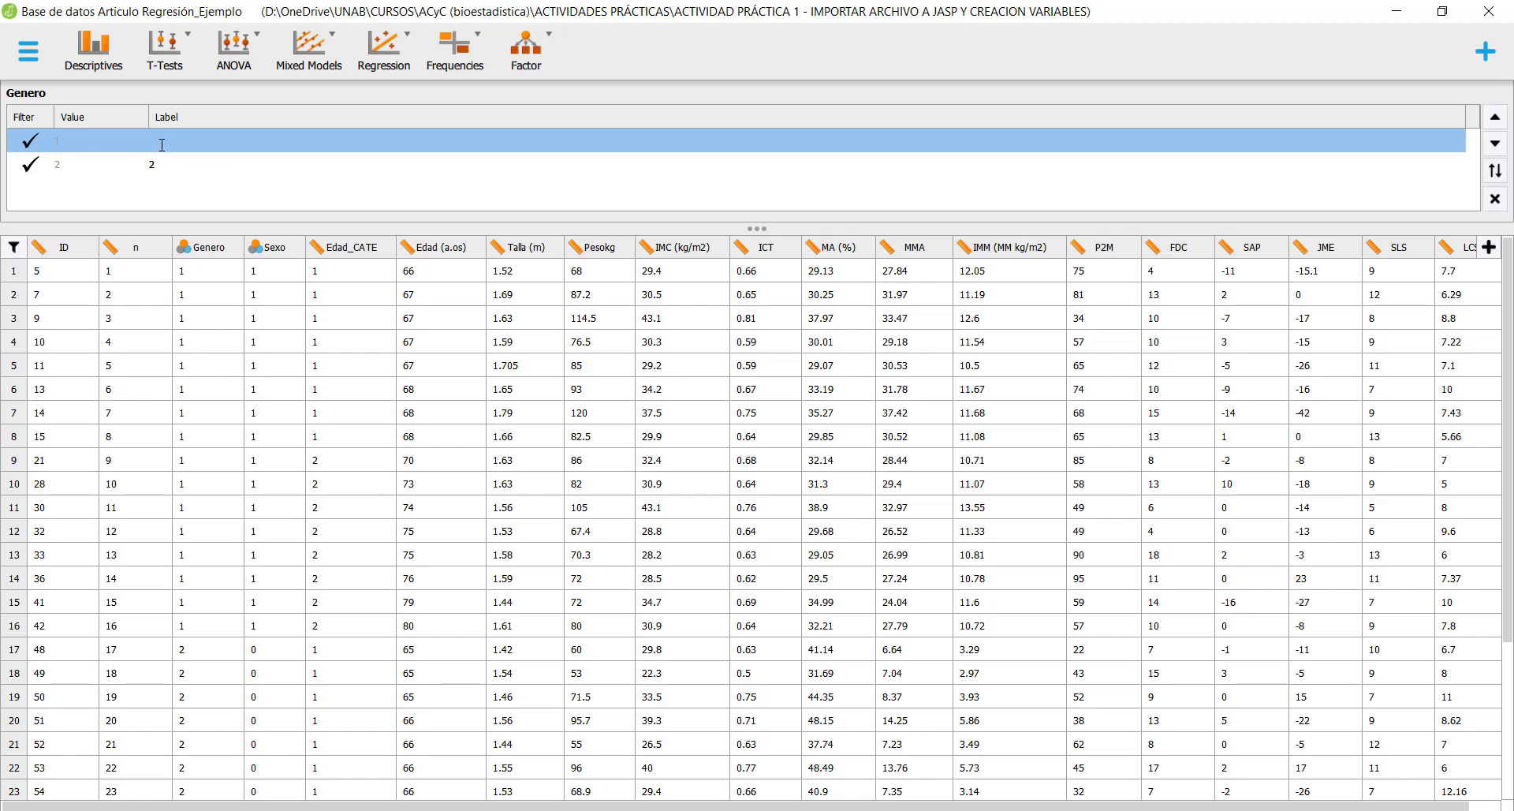
key(Caps_Lock)
text(Mascu)
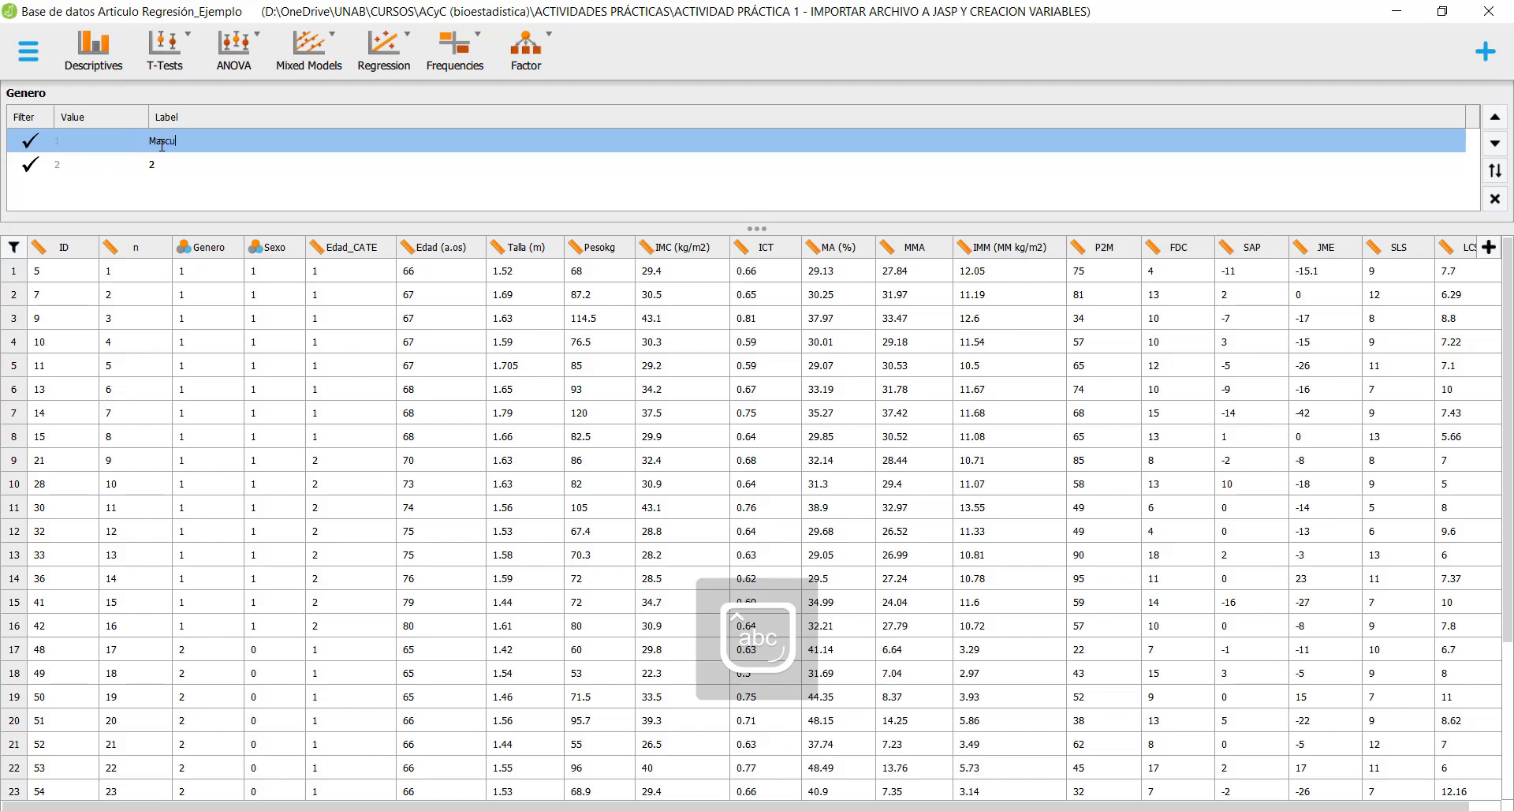
text(lino)
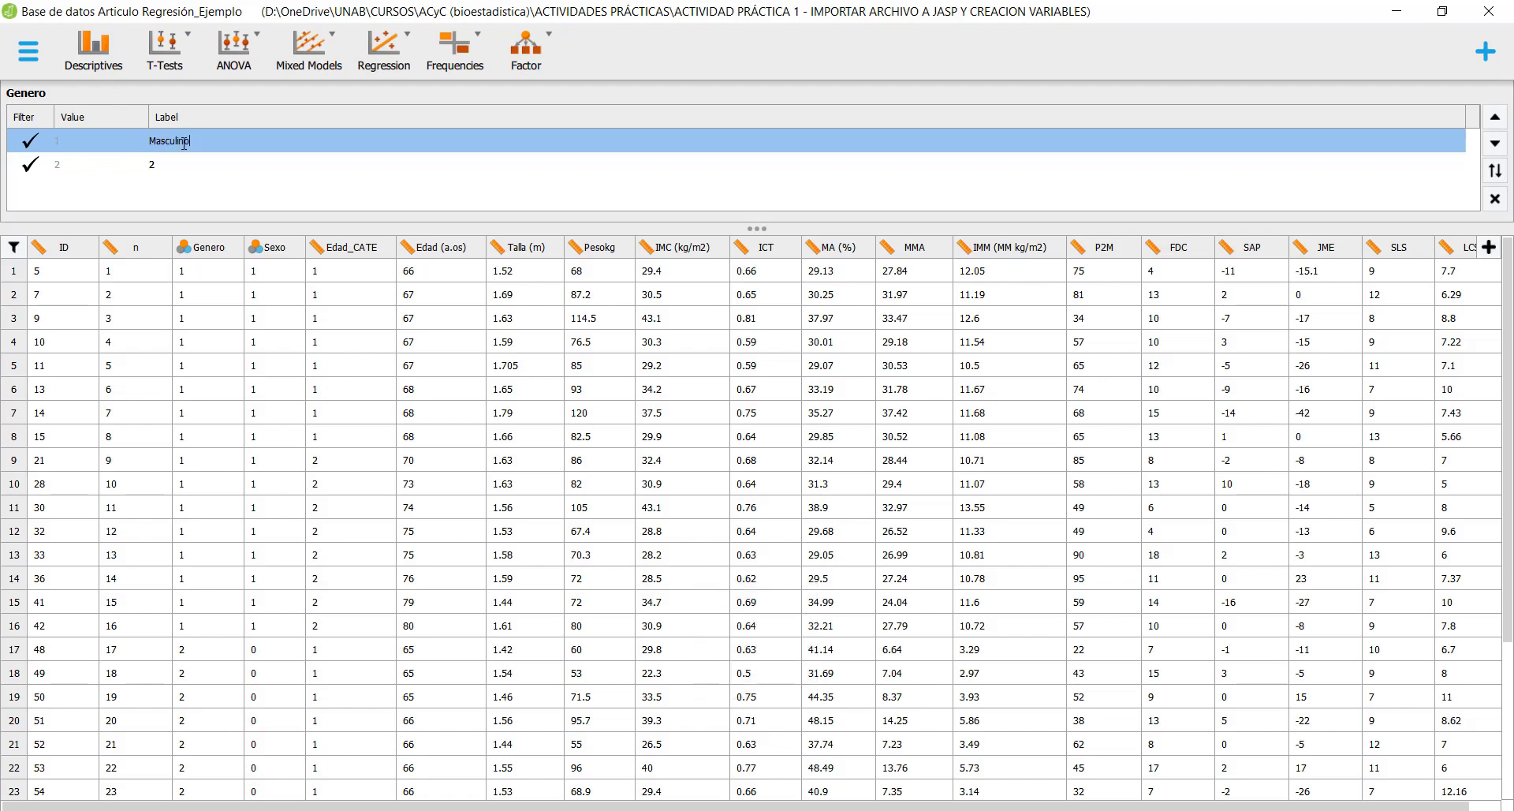
Label value 2 of the Genero variable as Femenino
click(174, 162)
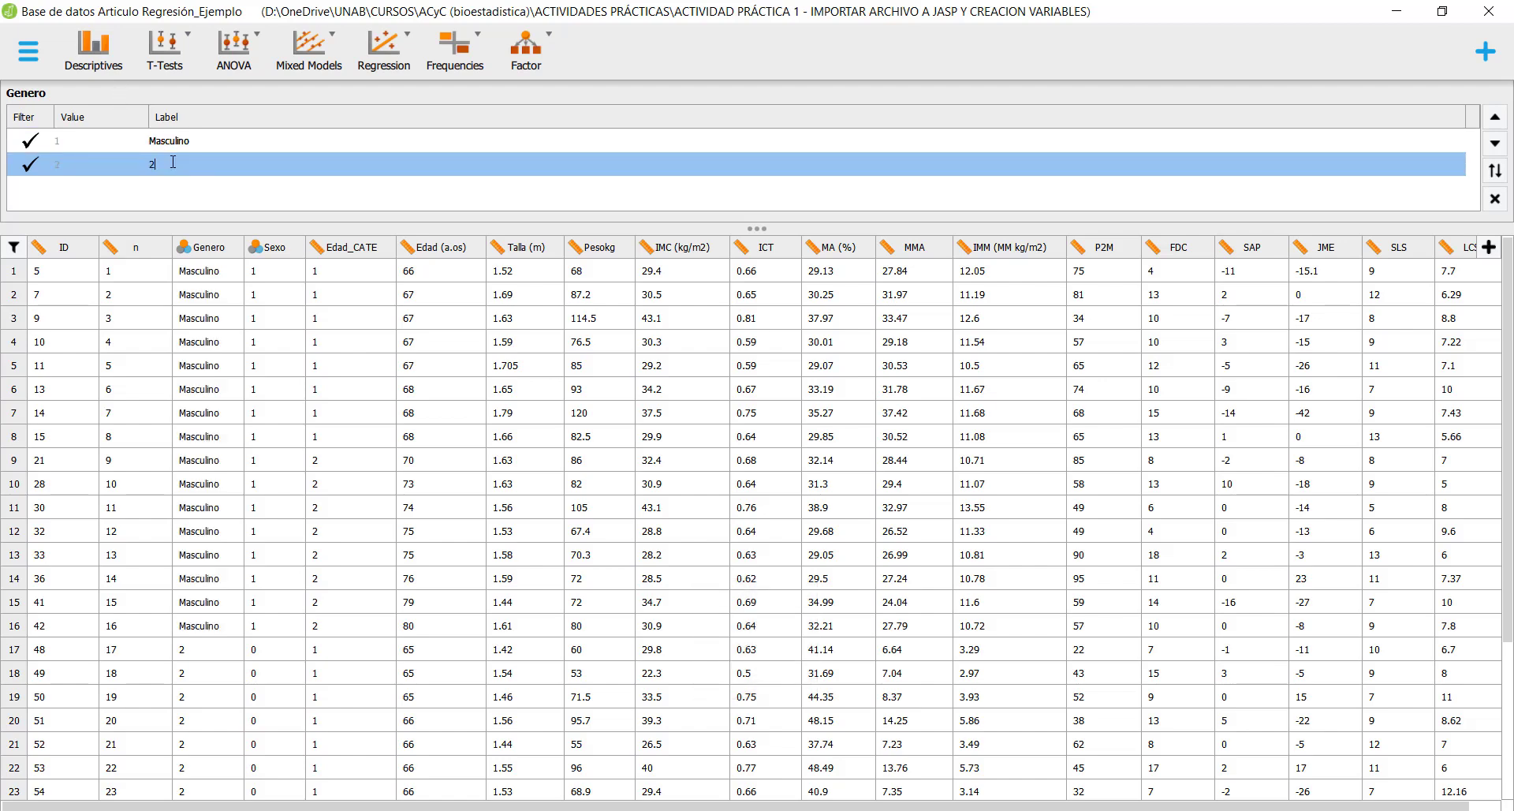
key(Caps_Lock)
text(F)
key(Caps_Lock)
key(Return)
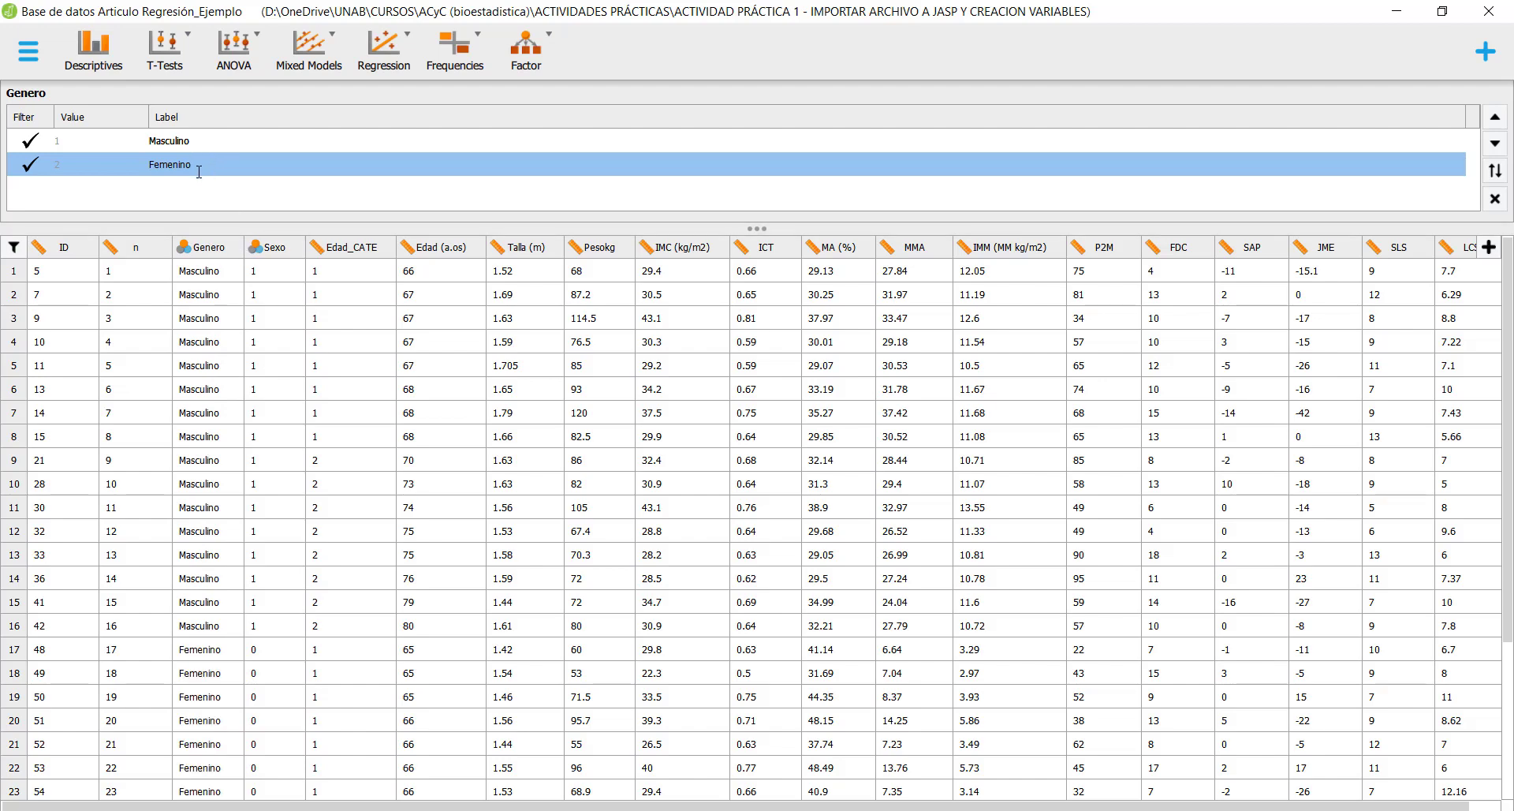
Examine the Genero labels and the Sexo and Edad_CATE codes across all rows of the dataset
scroll(222, 482, down, 3)
scroll(221, 457, up, 3)
scroll(241, 623, down, 3)
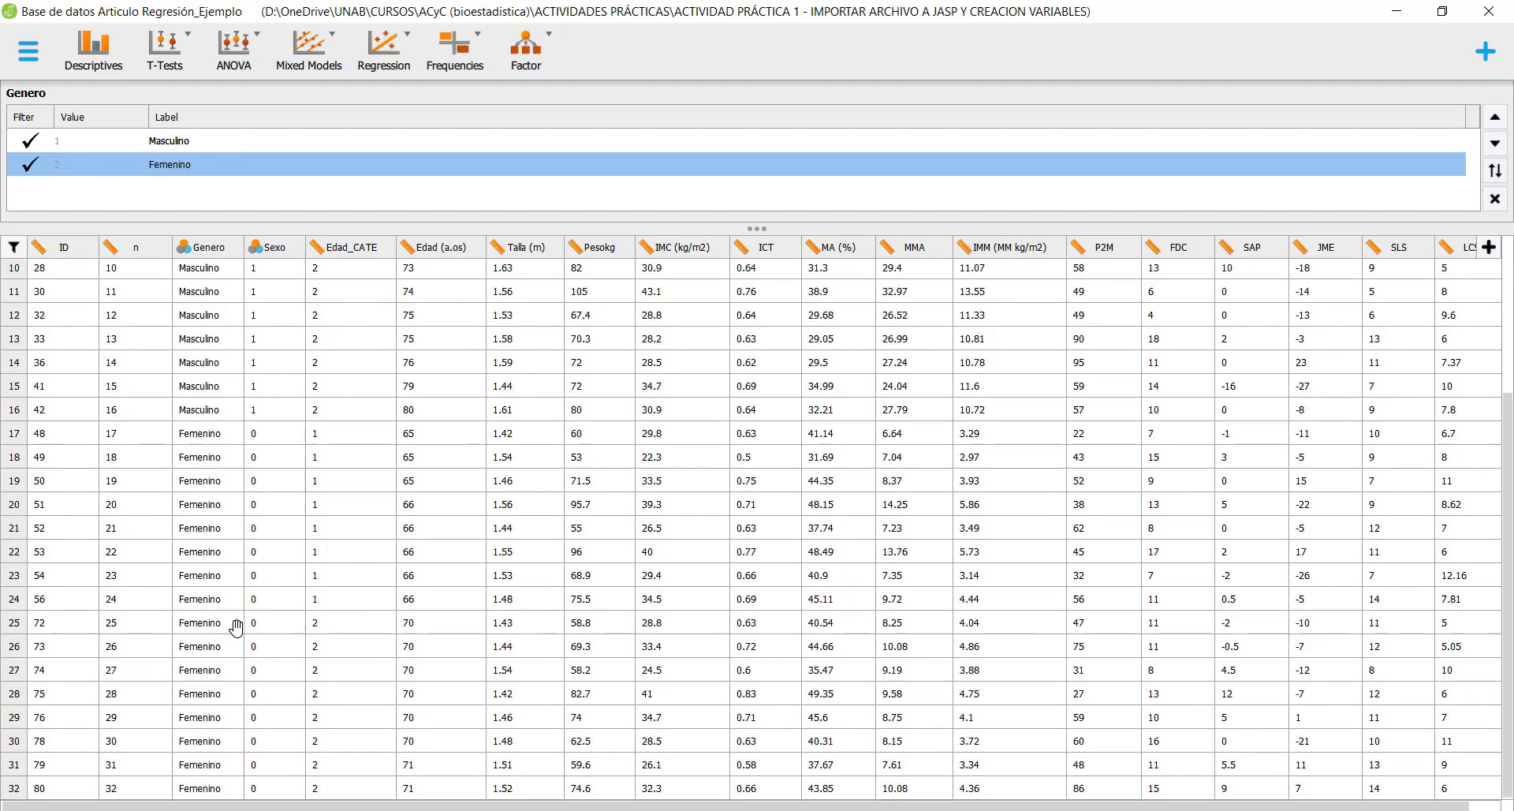
scroll(235, 615, up, 3)
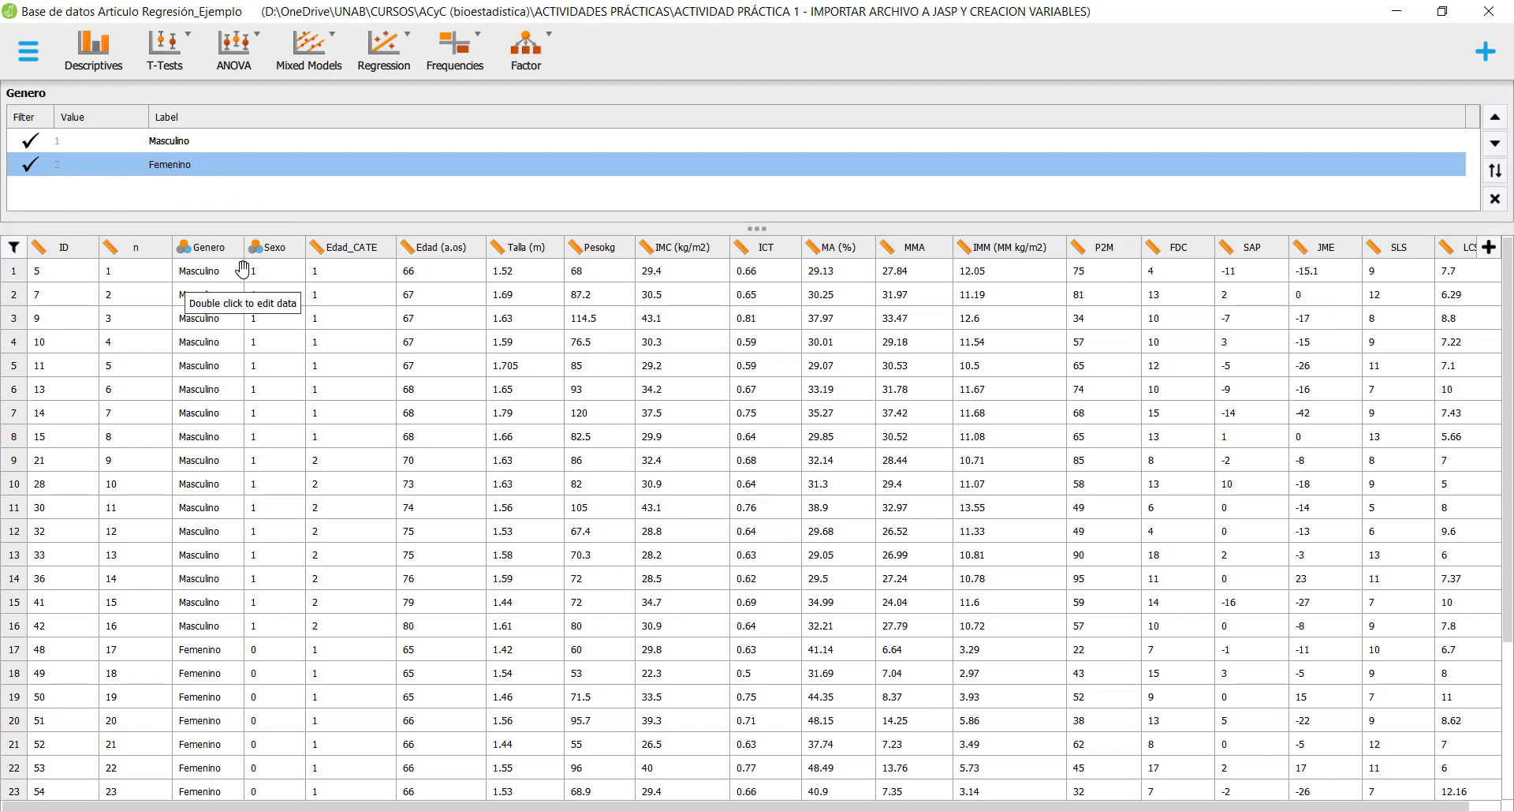
scroll(229, 513, down, 3)
scroll(230, 518, up, 3)
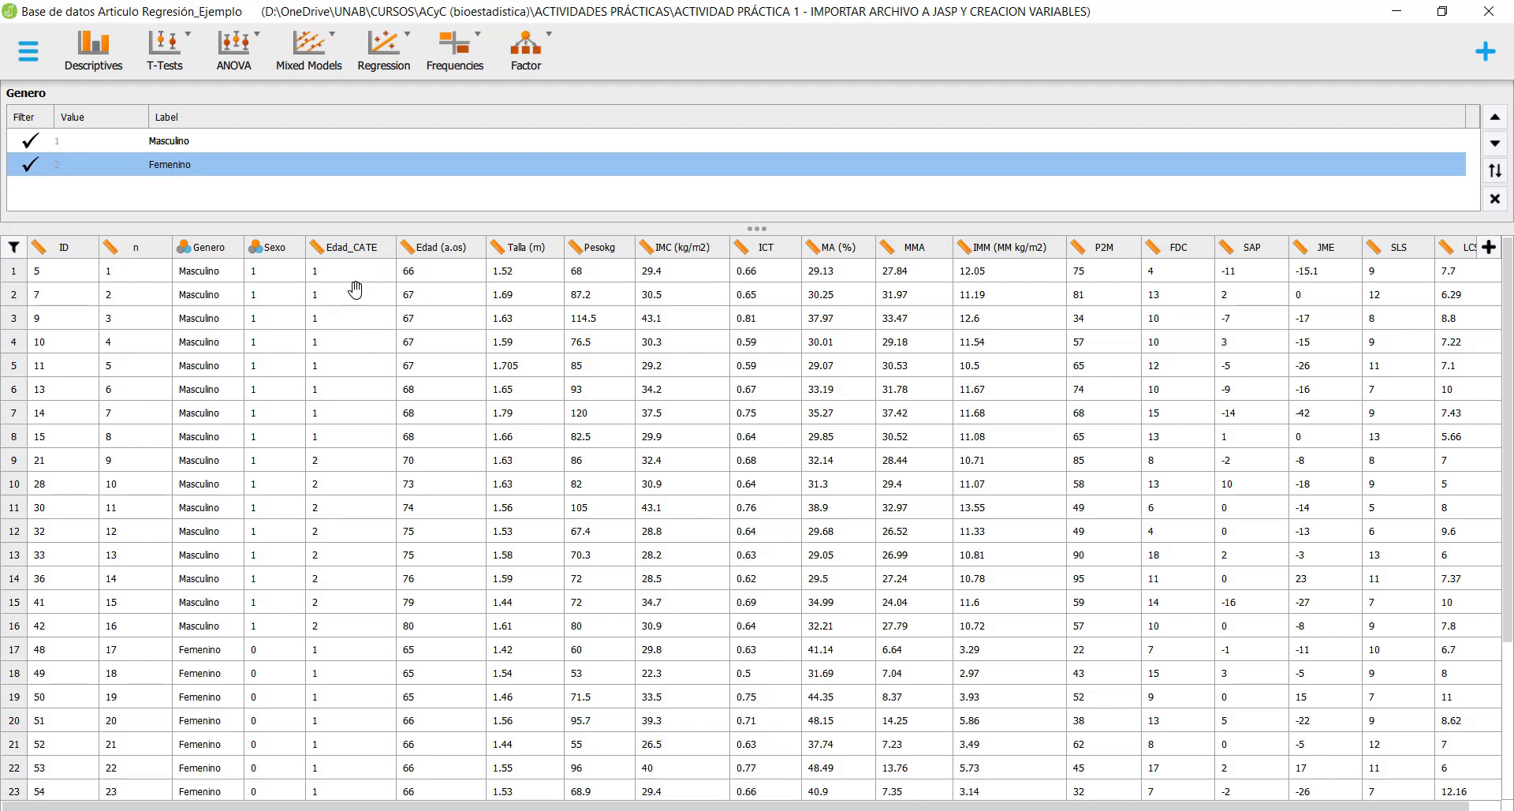
scroll(352, 521, down, 5)
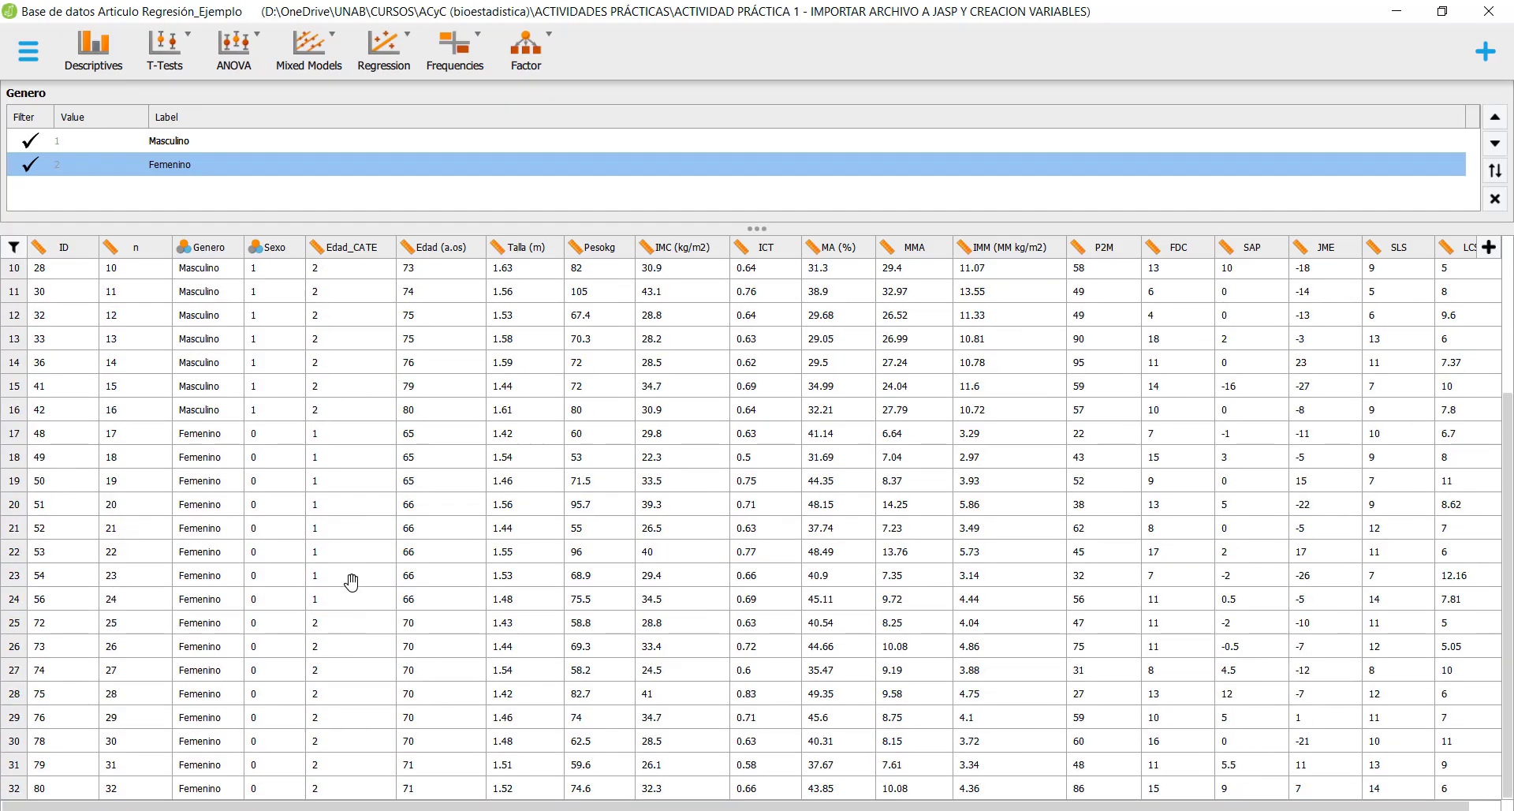